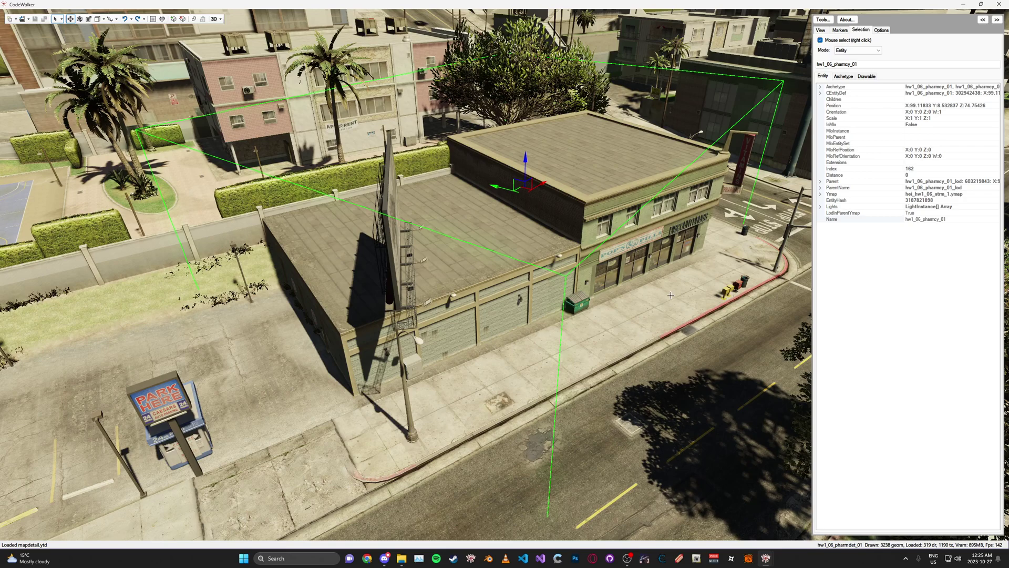
Step: Switch to the browser and view the Blender 3.6 LTS download page on blender.org
{"action": "left_click", "coordinate": [367, 559]}
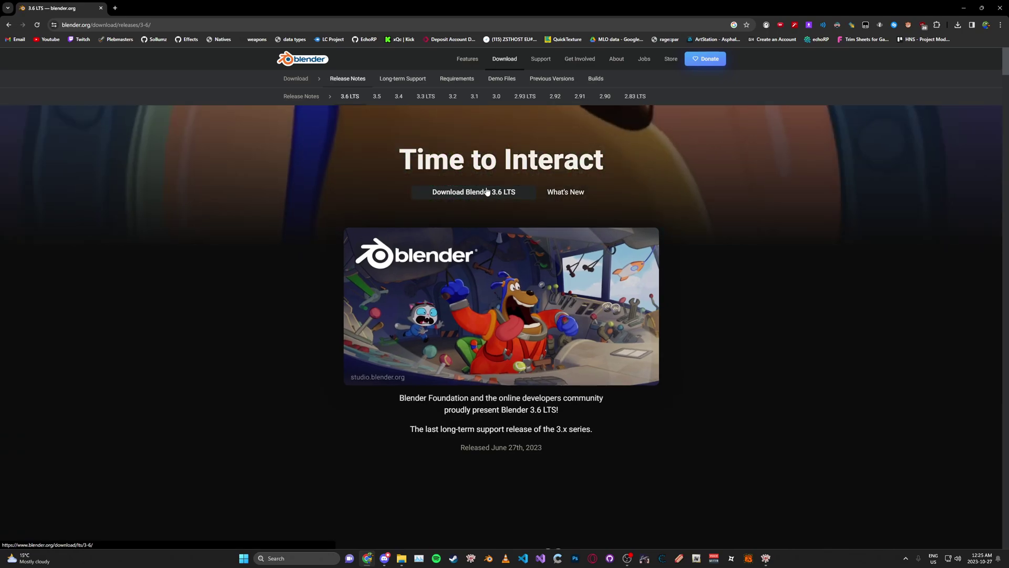
{"action": "left_click", "coordinate": [964, 8]}
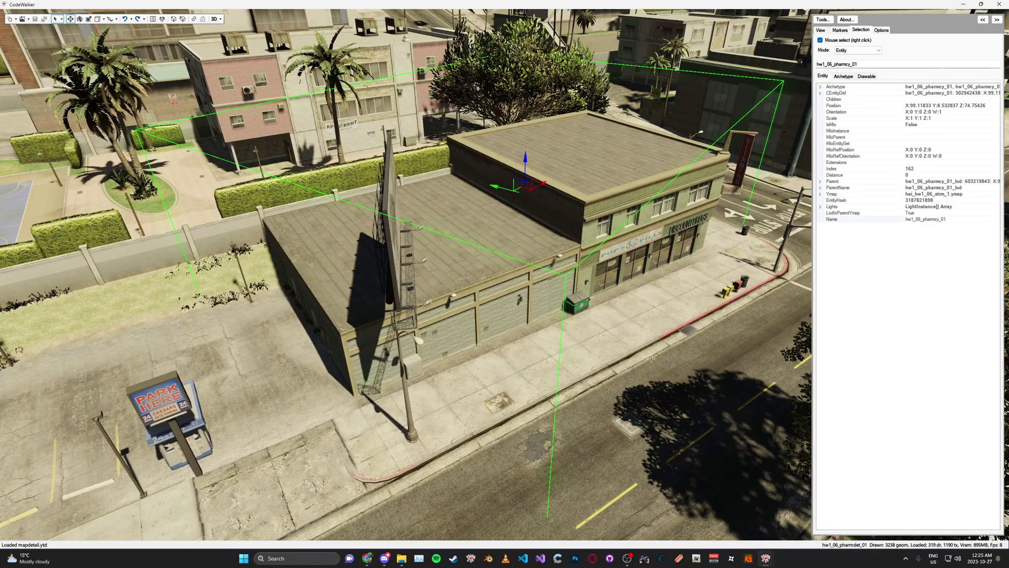
Step: Launch Blender, dismiss the splash screen and bring up the add-on preferences
{"action": "left_click", "coordinate": [489, 558]}
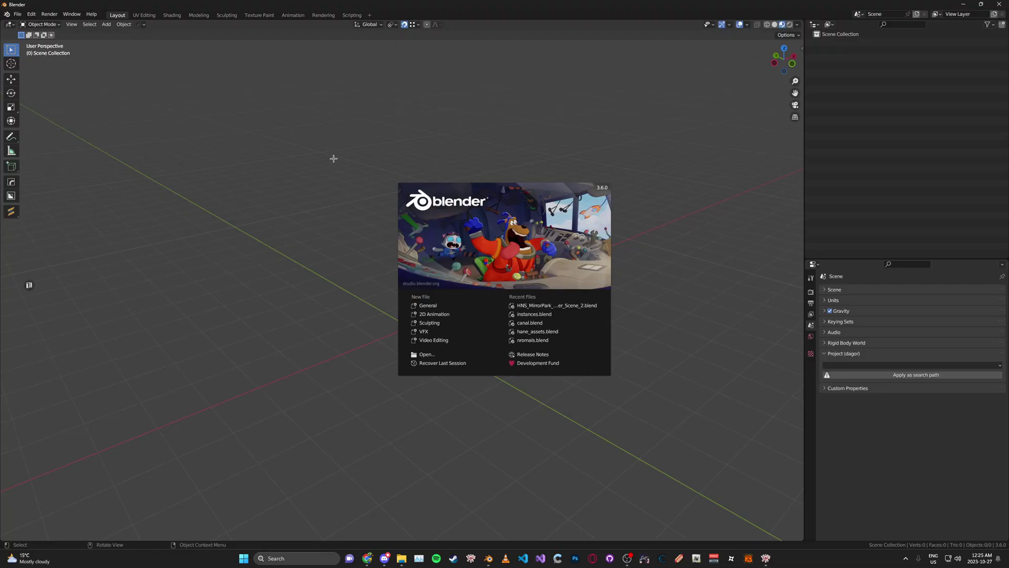
{"action": "left_click", "coordinate": [333, 158]}
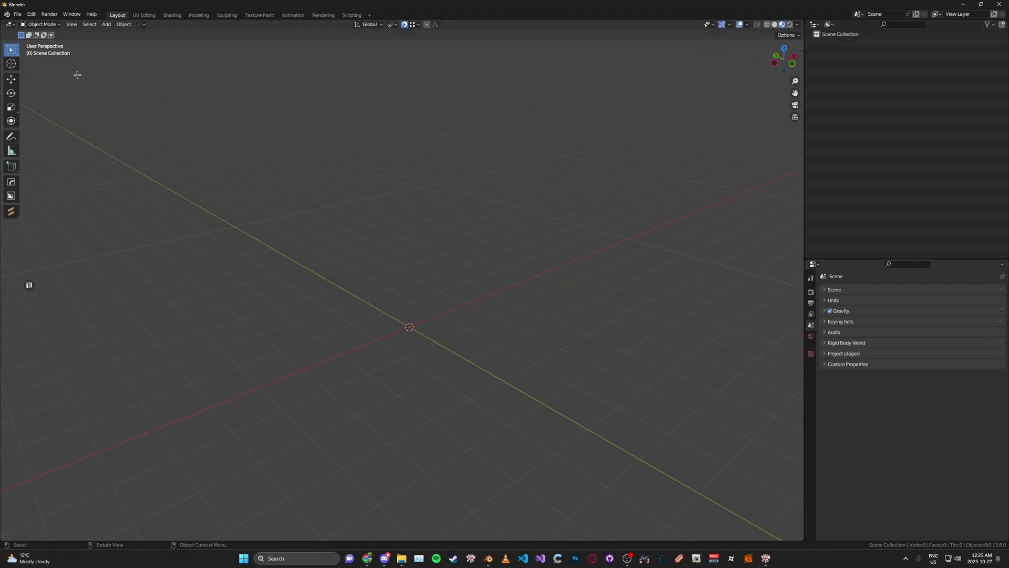
{"action": "left_click", "coordinate": [30, 15]}
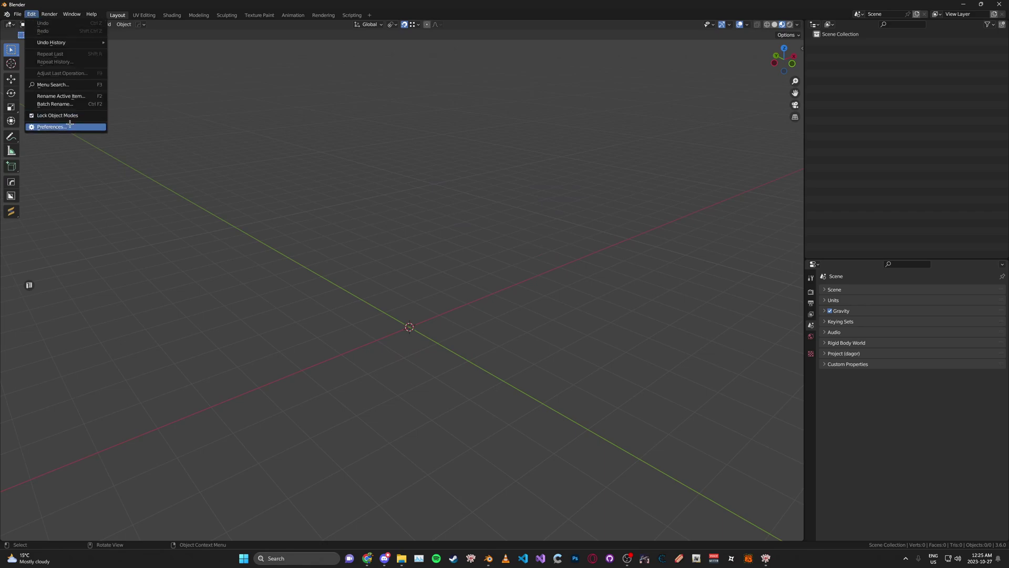
{"action": "left_click", "coordinate": [53, 125]}
{"action": "left_click_drag", "start_coordinate": [161, 16], "coordinate": [192, 74]}
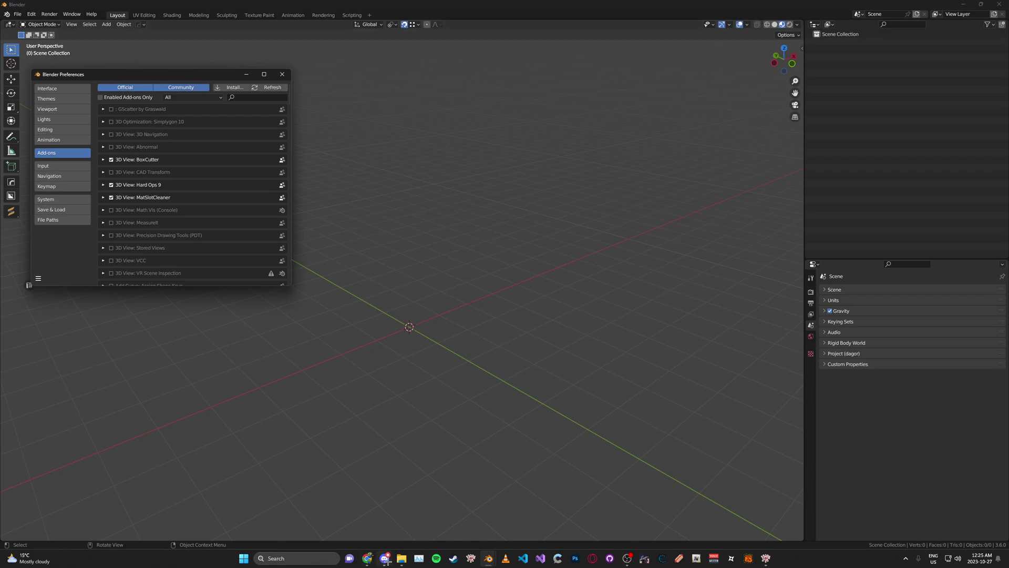
Step: Switch to the browser and load the Sollumz GitHub repository in a new tab
{"action": "mouse_move", "coordinate": [367, 558]}
{"action": "left_click", "coordinate": [374, 512]}
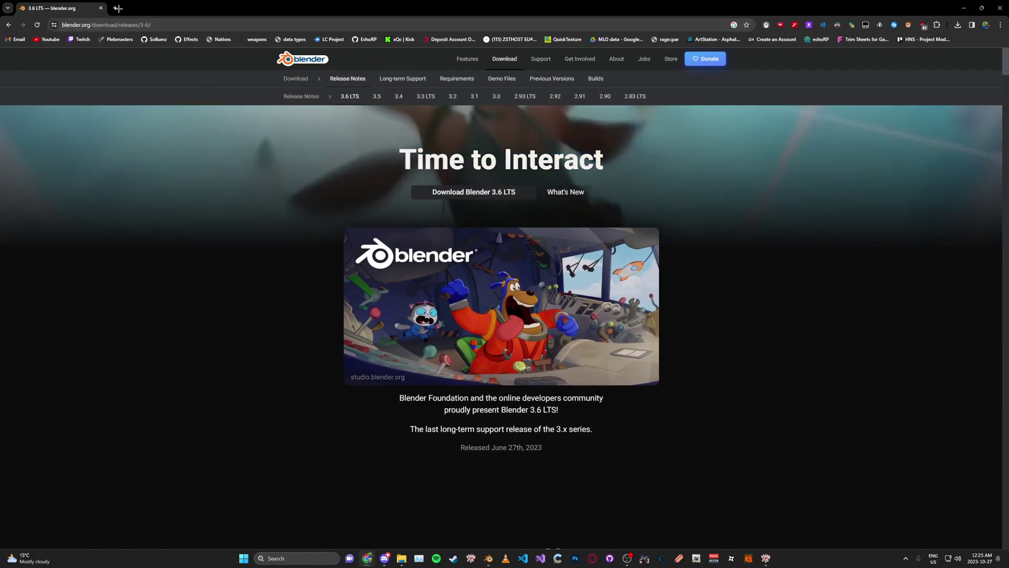
{"action": "left_click", "coordinate": [117, 7]}
{"action": "left_click", "coordinate": [154, 39]}
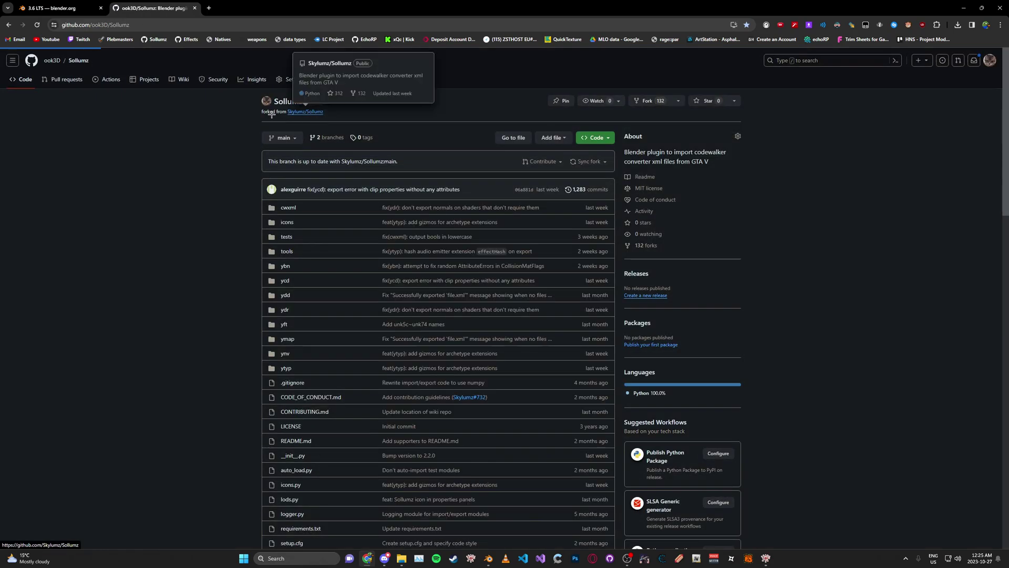
{"action": "left_click", "coordinate": [305, 111]}
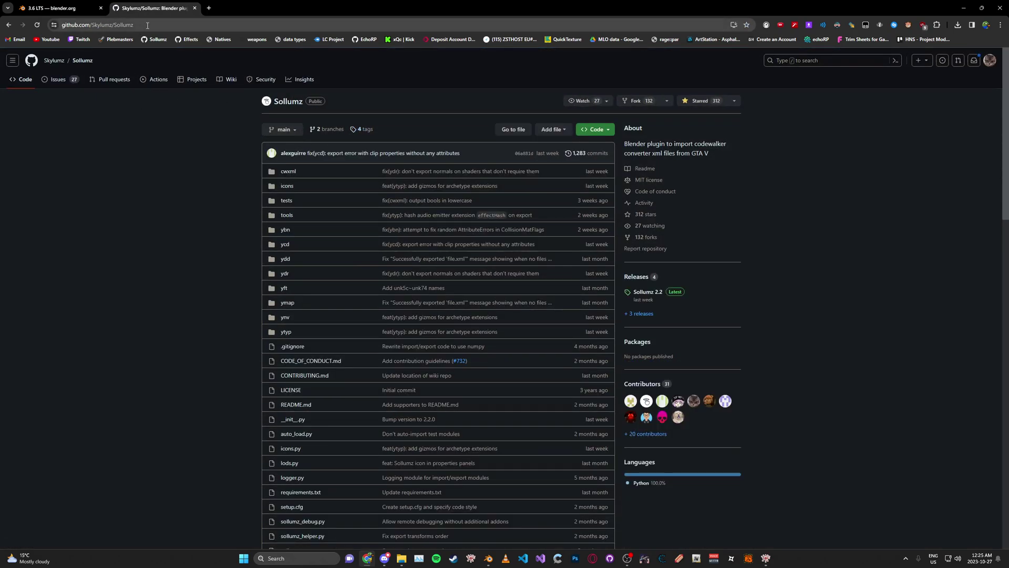
Step: Download Sollumz.zip from the assets of the Sollumz 2.2 release
{"action": "left_click", "coordinate": [646, 293]}
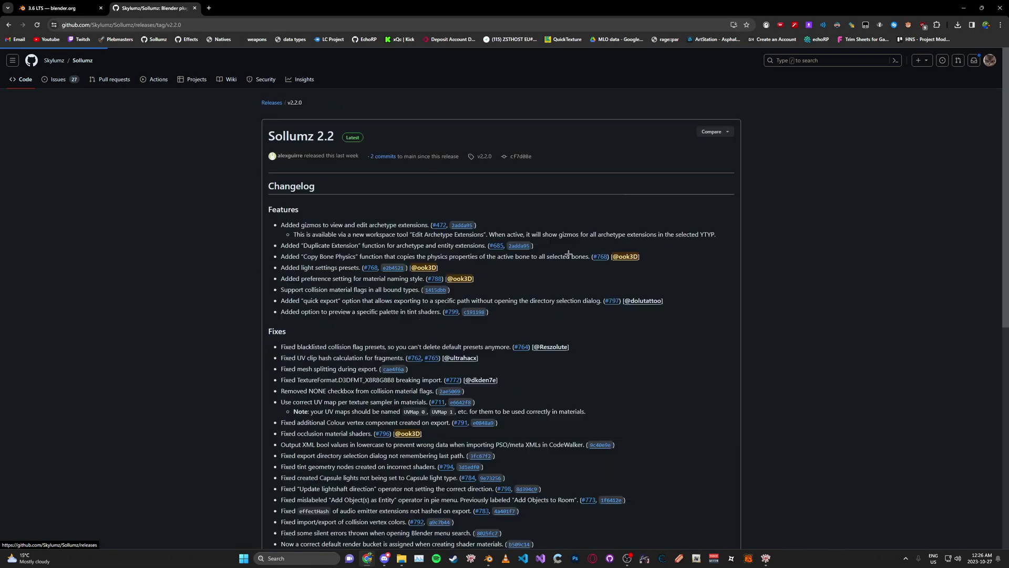
{"action": "scroll", "coordinate": [391, 185], "scroll_direction": "down", "scroll_amount": 6}
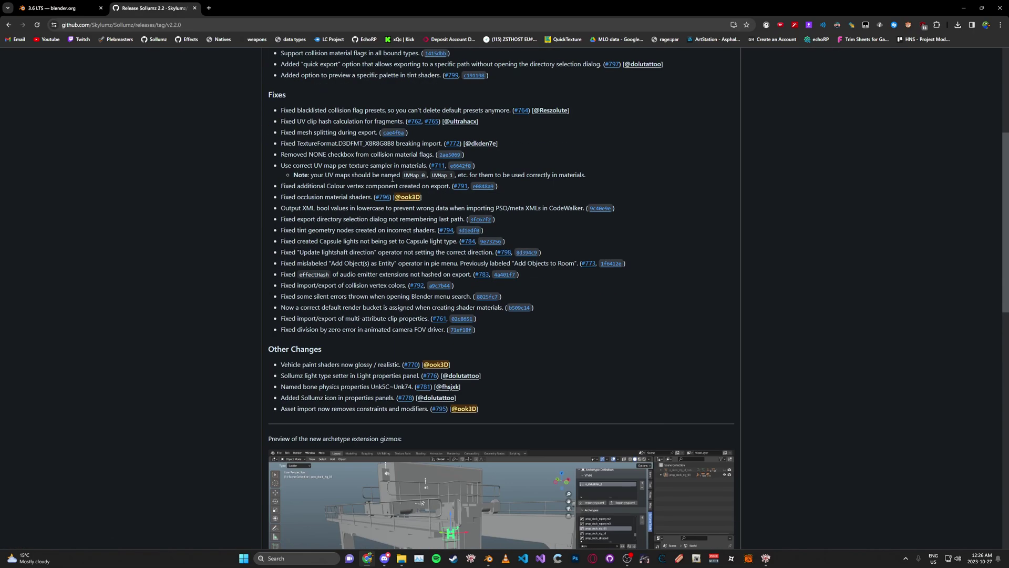
{"action": "scroll", "coordinate": [337, 362], "scroll_direction": "down", "scroll_amount": 15}
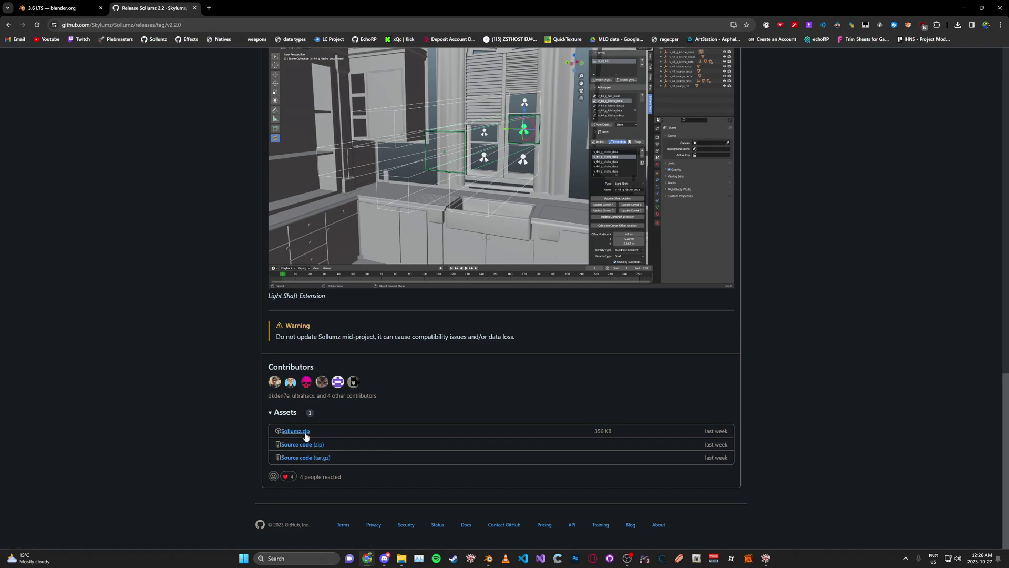
{"action": "left_click", "coordinate": [301, 435]}
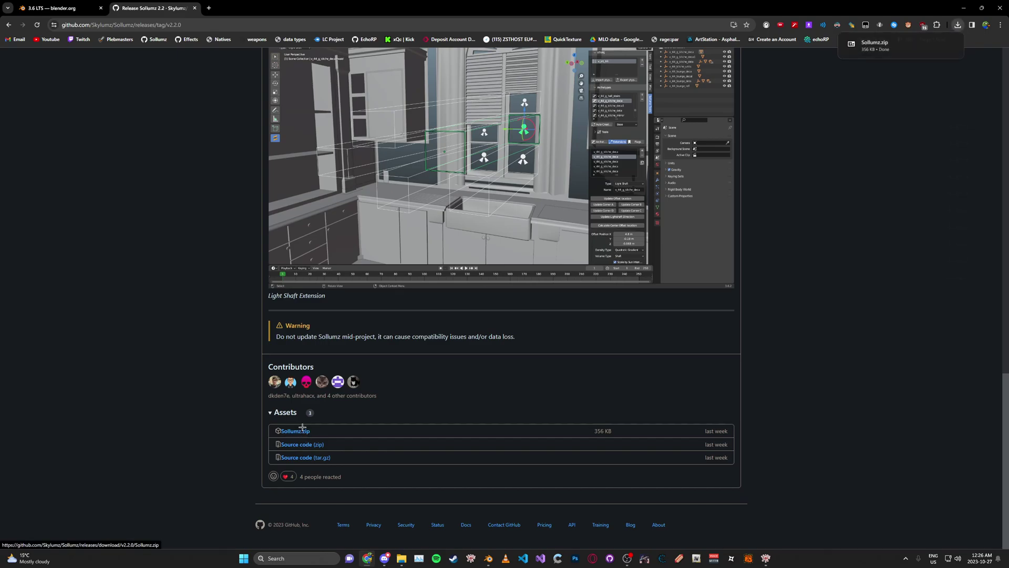
Step: Switch back to Blender and look for Sollumz.zip in the Downloads folder of the add-on install browser
{"action": "mouse_move", "coordinate": [489, 558]}
{"action": "left_click", "coordinate": [476, 539]}
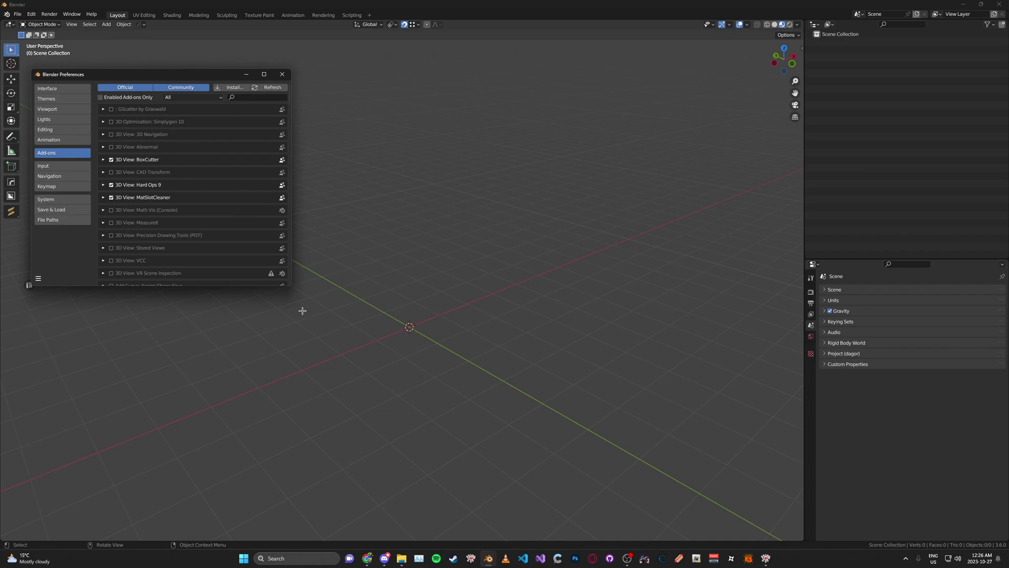
{"action": "left_click_drag", "start_coordinate": [169, 75], "coordinate": [231, 51]}
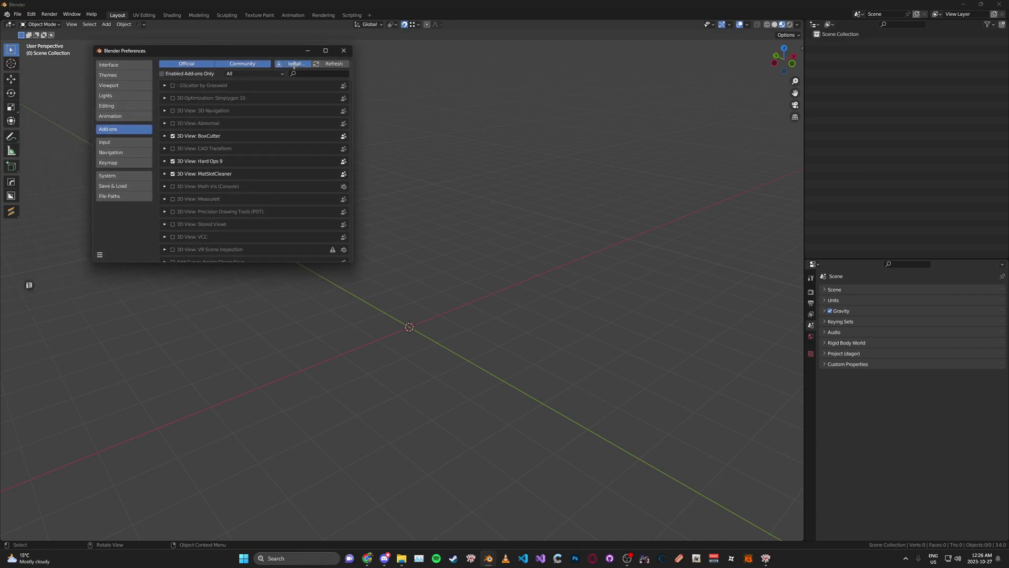
{"action": "left_click", "coordinate": [294, 65]}
{"action": "left_click", "coordinate": [30, 128]}
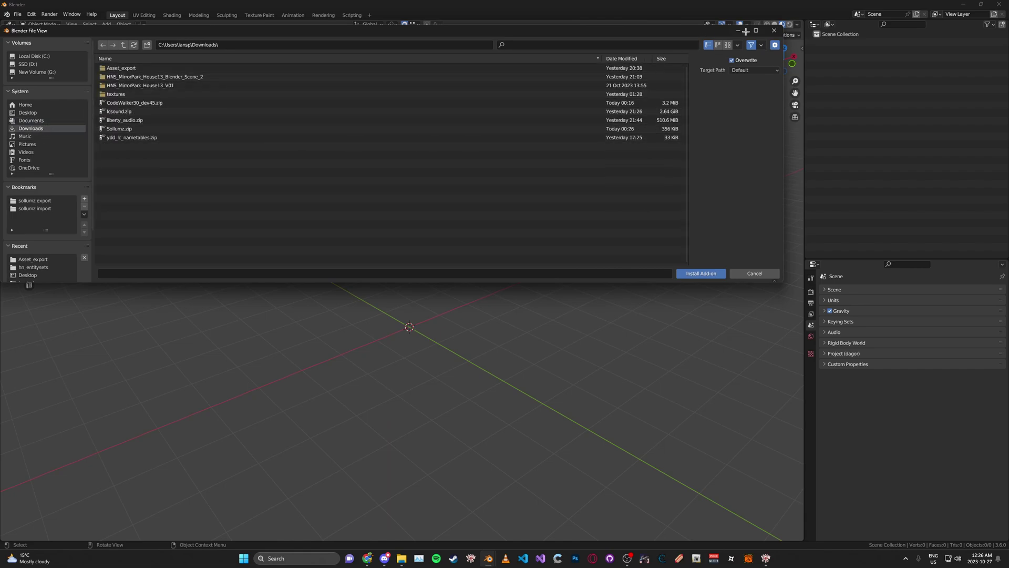
{"action": "left_click", "coordinate": [774, 30]}
Step: Filter the add-ons by "Soll", toggle Import-Export: Sollumz off and back on, and close the preferences
{"action": "left_click", "coordinate": [315, 73]}
{"action": "type", "text": "Soll"}
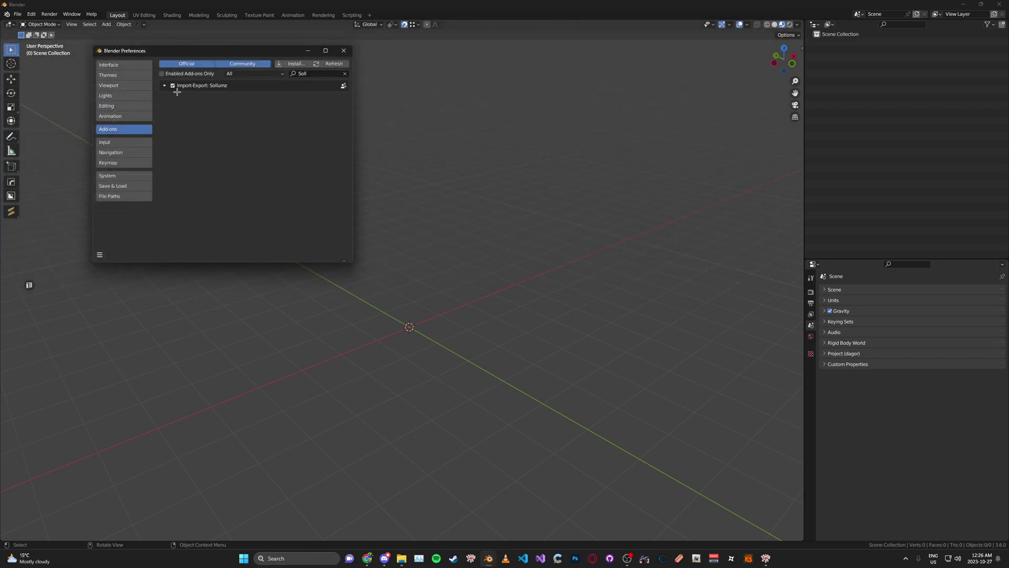
{"action": "left_click", "coordinate": [165, 85]}
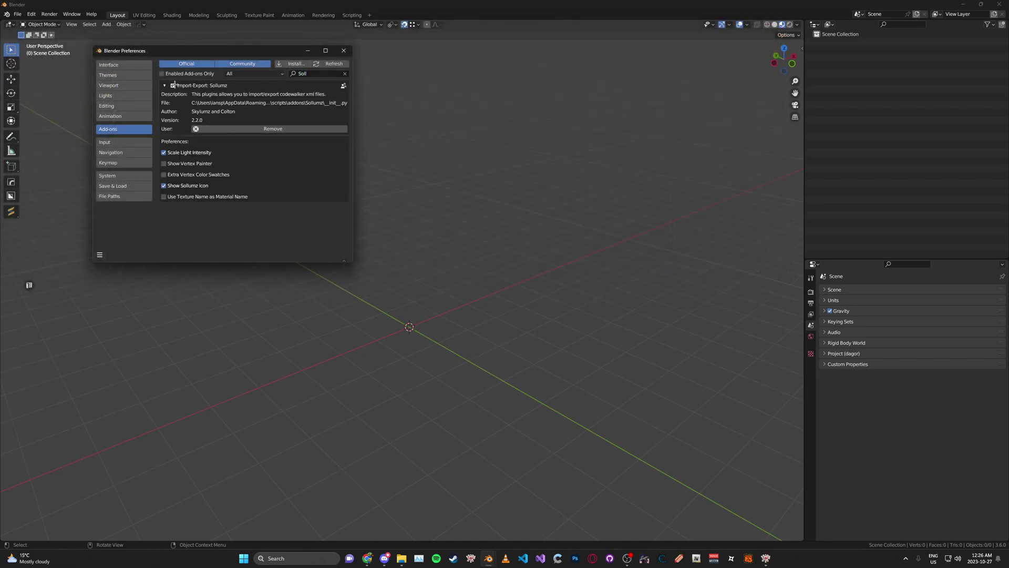
{"action": "left_click", "coordinate": [173, 85]}
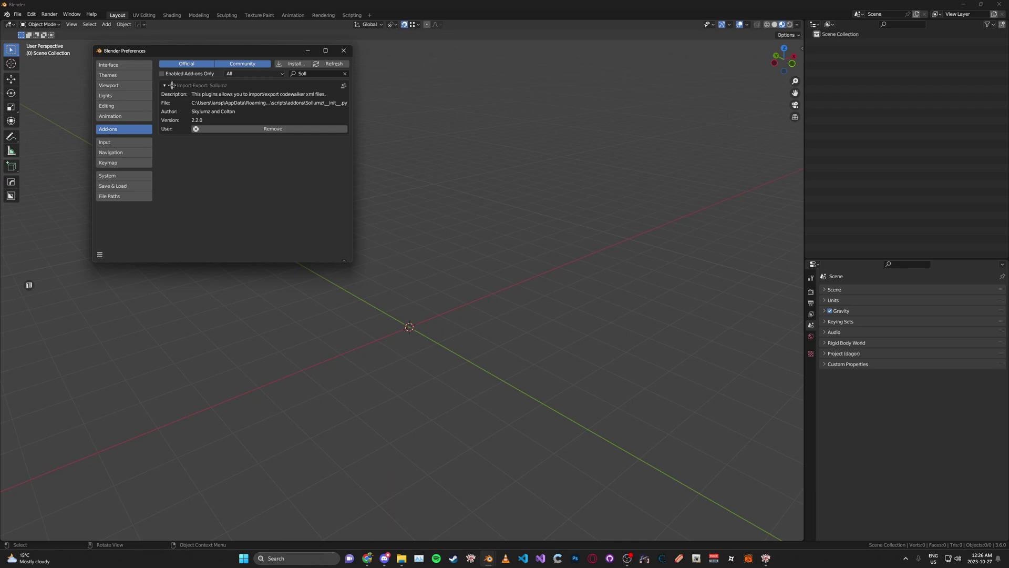
{"action": "left_click", "coordinate": [173, 86]}
{"action": "left_click", "coordinate": [165, 85]}
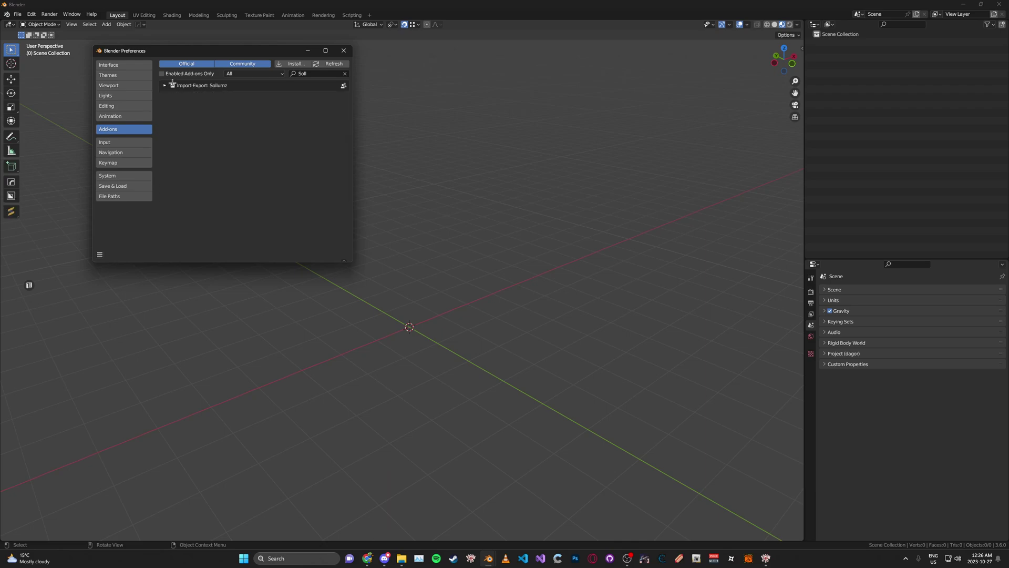
{"action": "left_click", "coordinate": [342, 50]}
{"action": "key", "text": "alt+Tab"}
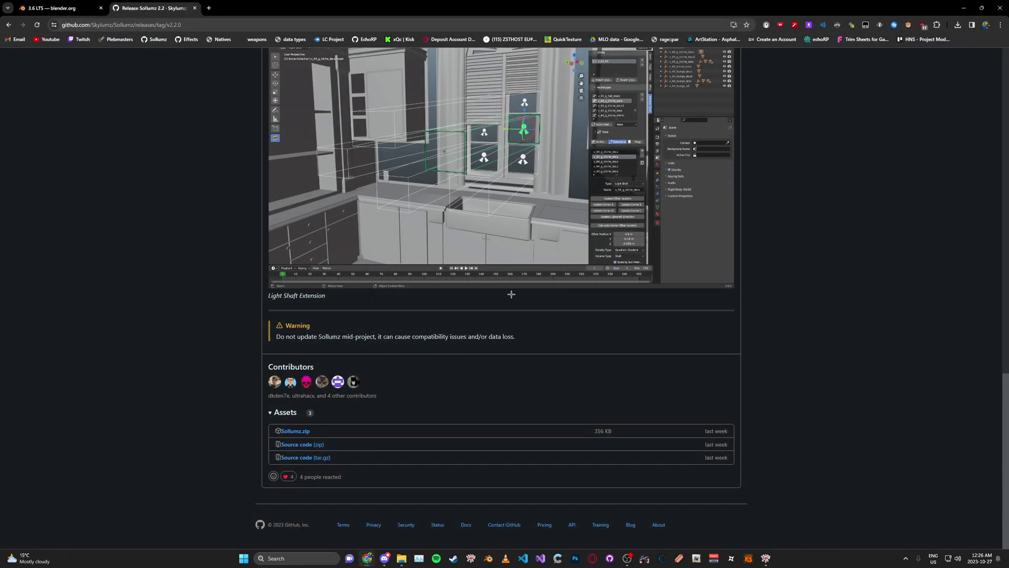
{"action": "left_click", "coordinate": [505, 558]}
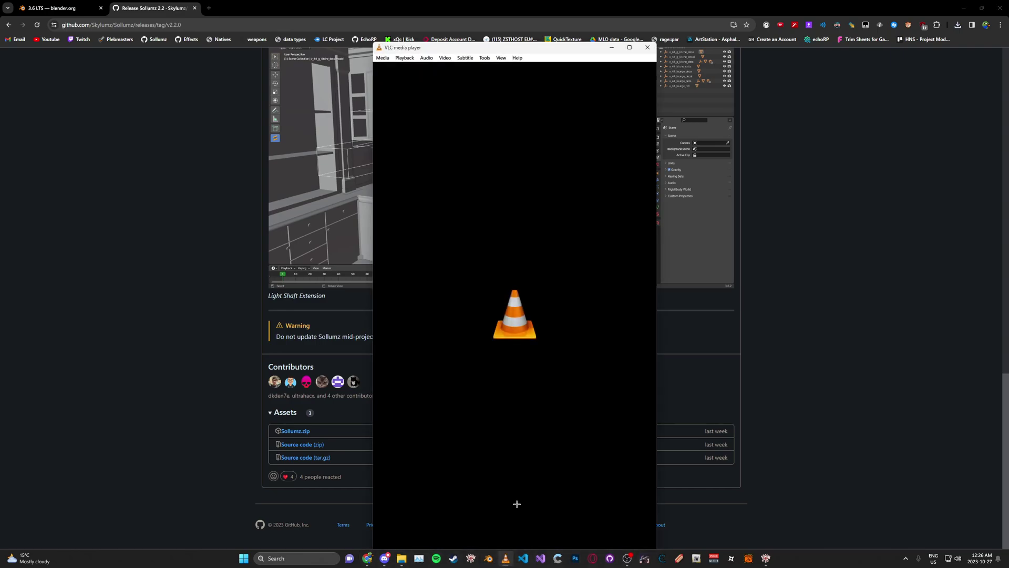
{"action": "left_click", "coordinate": [647, 48]}
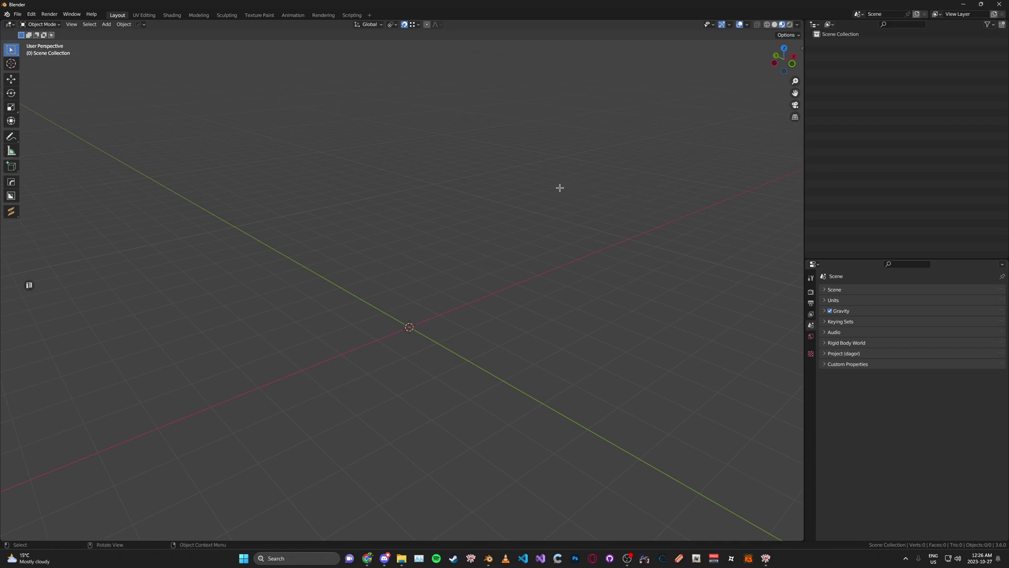
Step: Show the Sollumz Tools in the 3D viewport's sidebar with the General section collapsed
{"action": "key", "text": "n"}
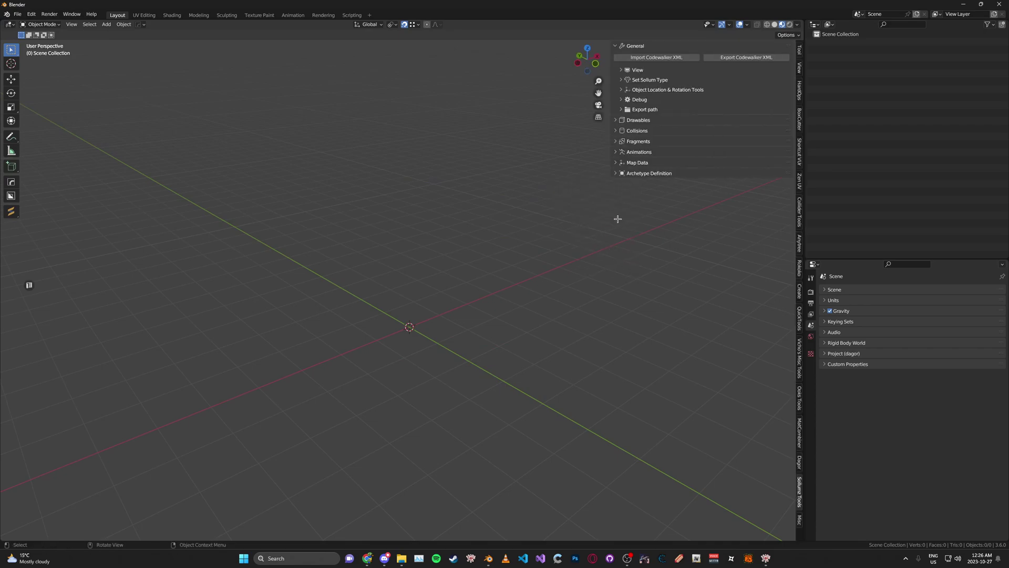
{"action": "left_click", "coordinate": [636, 46]}
{"action": "key", "text": "n"}
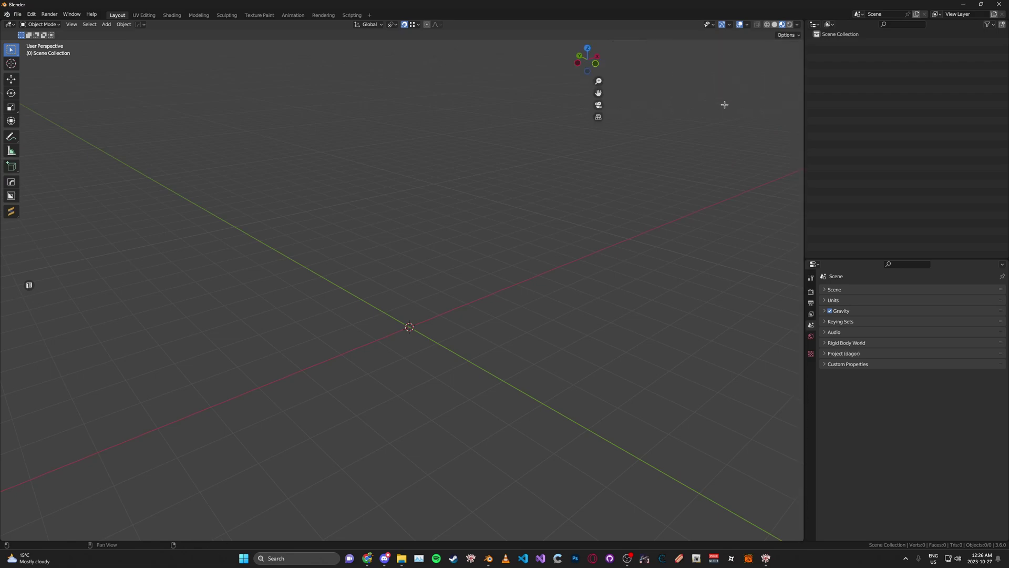
{"action": "key", "text": "n"}
{"action": "left_click", "coordinate": [800, 49]}
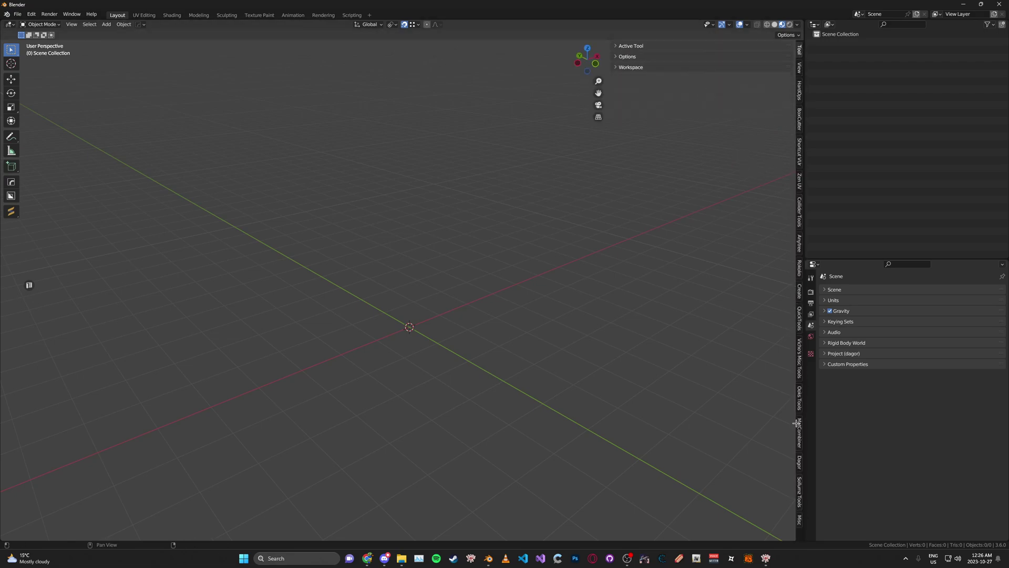
{"action": "left_click", "coordinate": [799, 489]}
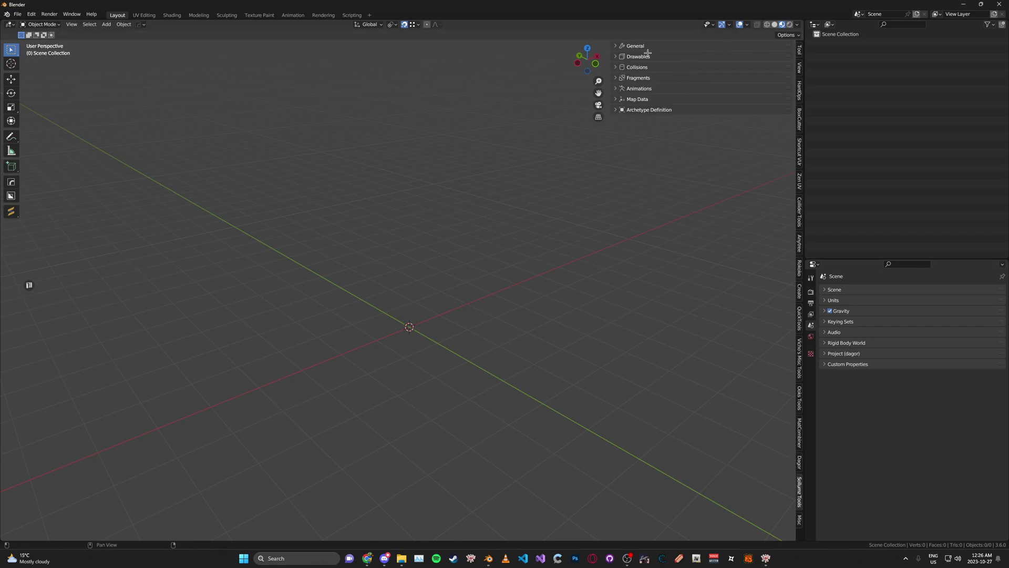
Step: Switch to CodeWalker, dismiss the old RPF Explorer window and launch a new RPF Explorer
{"action": "key", "text": "alt+Tab"}
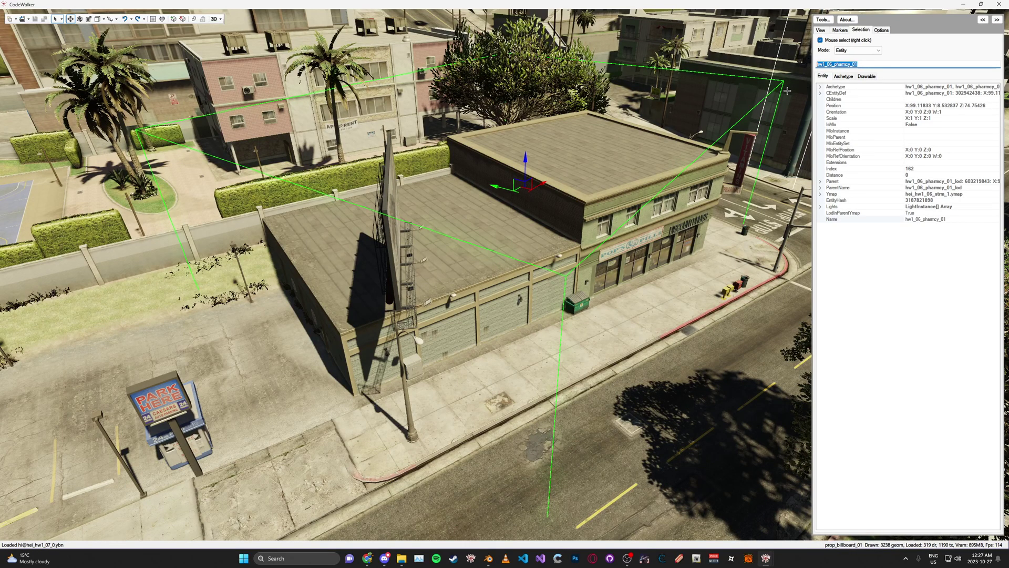
{"action": "key", "text": "alt+Tab"}
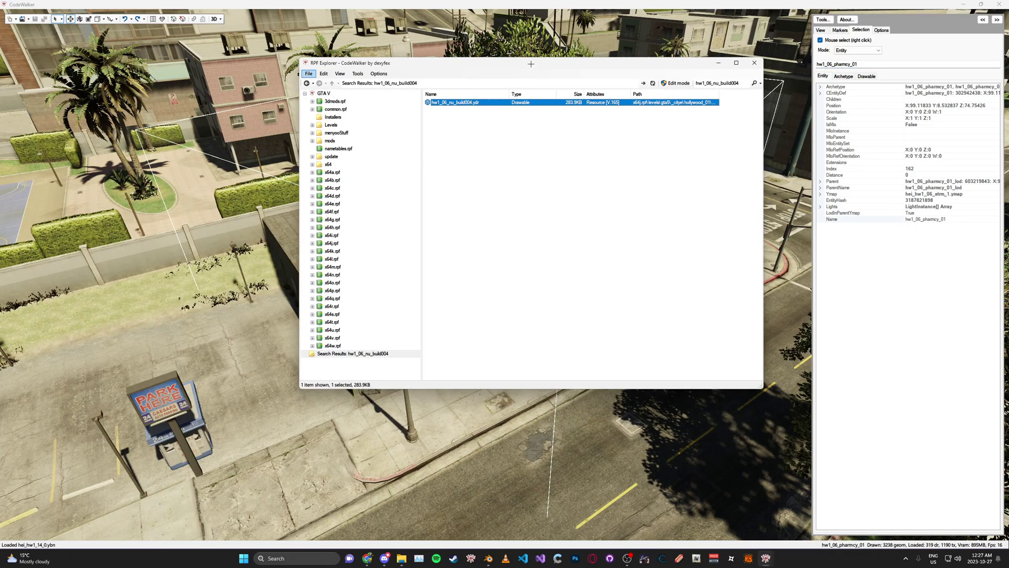
{"action": "left_click_drag", "start_coordinate": [531, 63], "coordinate": [571, 22]}
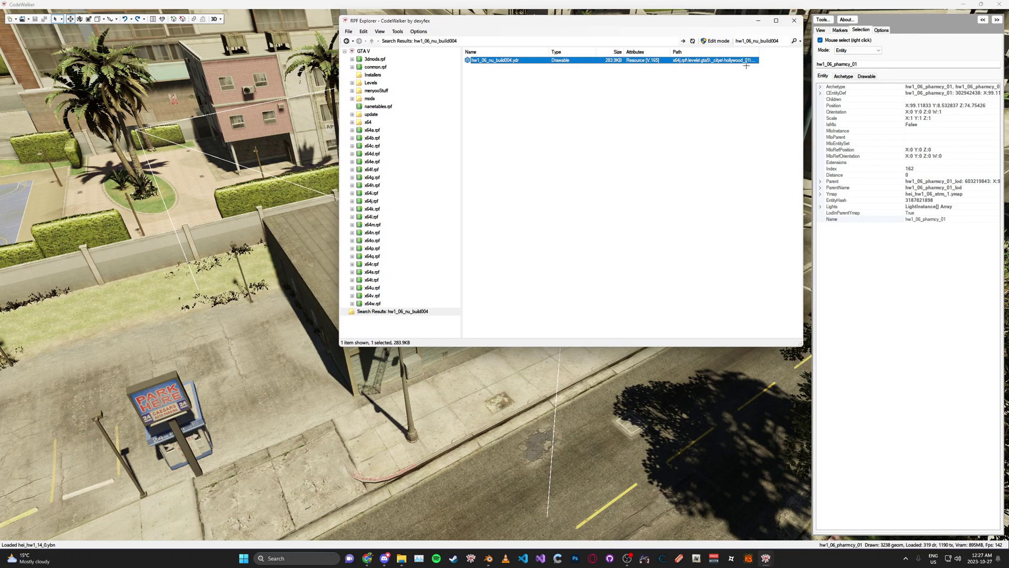
{"action": "left_click", "coordinate": [807, 68]}
{"action": "left_click", "coordinate": [822, 19]}
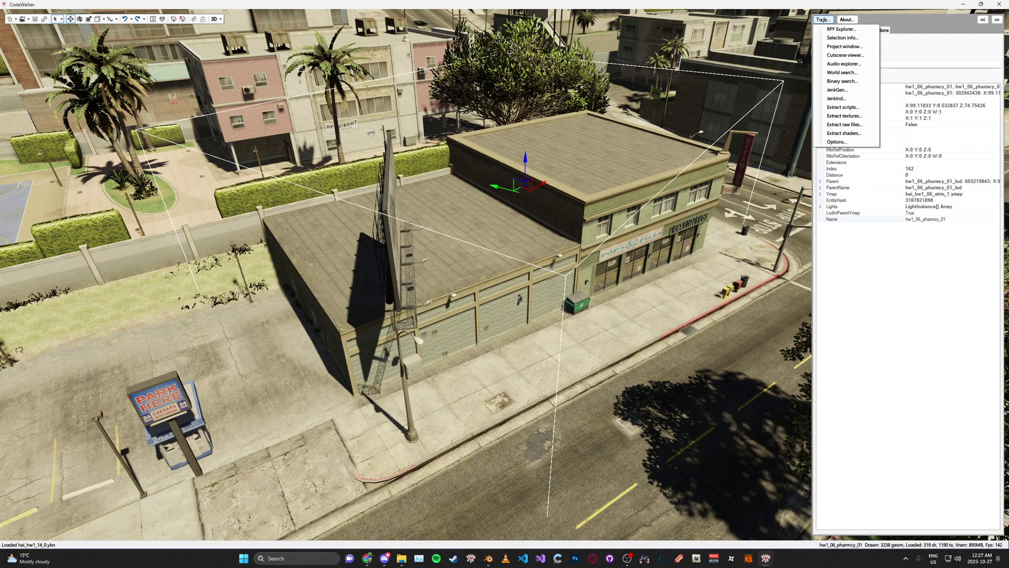
{"action": "left_click", "coordinate": [840, 29]}
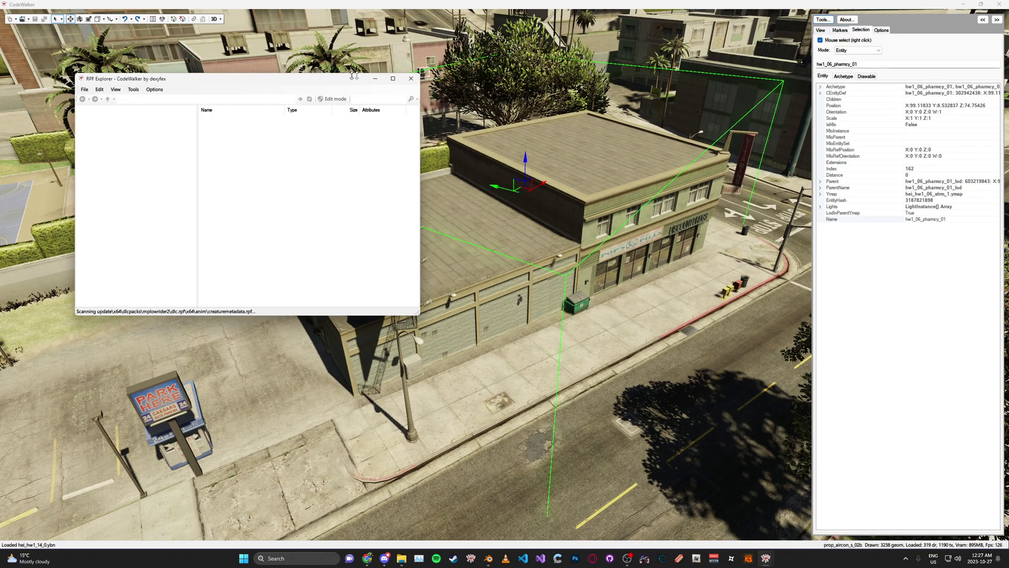
Step: Search the game files for hw1_06_pharmcy_01 and check the options available for its .ydr drawable
{"action": "left_click_drag", "start_coordinate": [354, 75], "coordinate": [579, 47]}
{"action": "left_click", "coordinate": [630, 68]}
{"action": "type", "text": "hw1_06_pharmcy_01"}
{"action": "key", "text": "Return"}
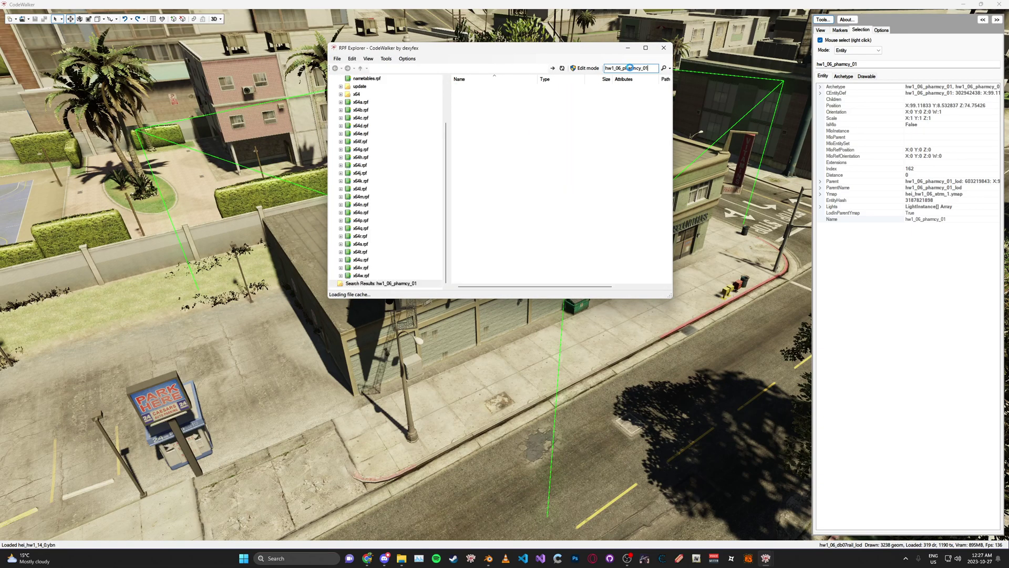
{"action": "right_click", "coordinate": [493, 94]}
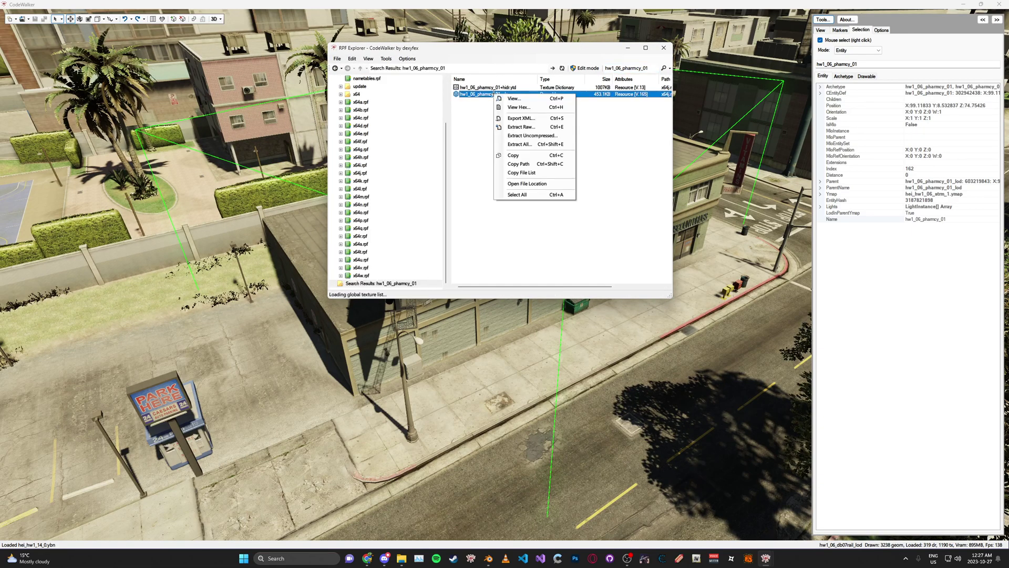
{"action": "left_click", "coordinate": [547, 95]}
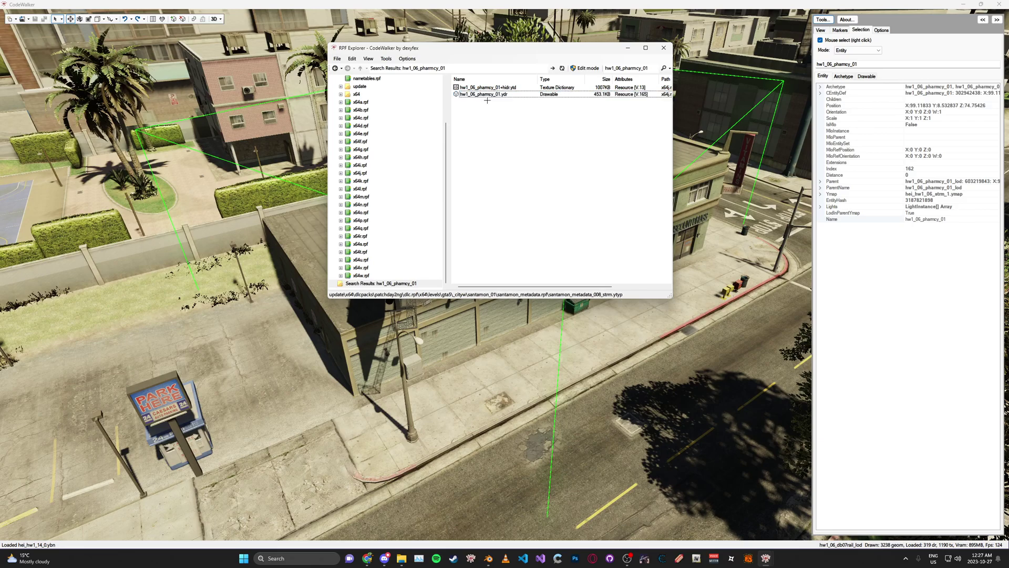
Step: Export the hw1_06_pharmcy_01.ydr drawable as XML into a new Desktop folder named Import
{"action": "right_click", "coordinate": [506, 95]}
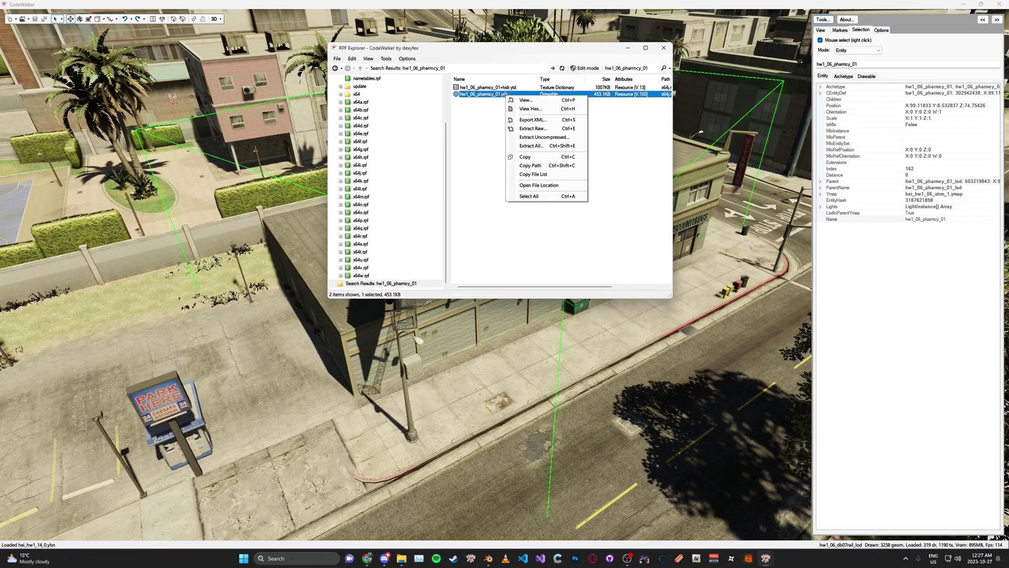
{"action": "left_click", "coordinate": [528, 119]}
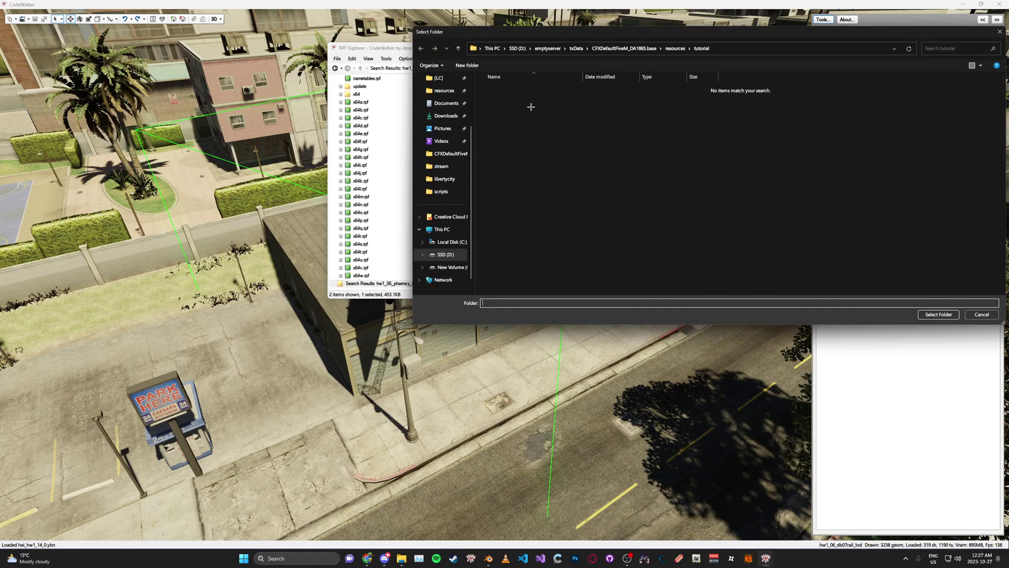
{"action": "left_click", "coordinate": [444, 112]}
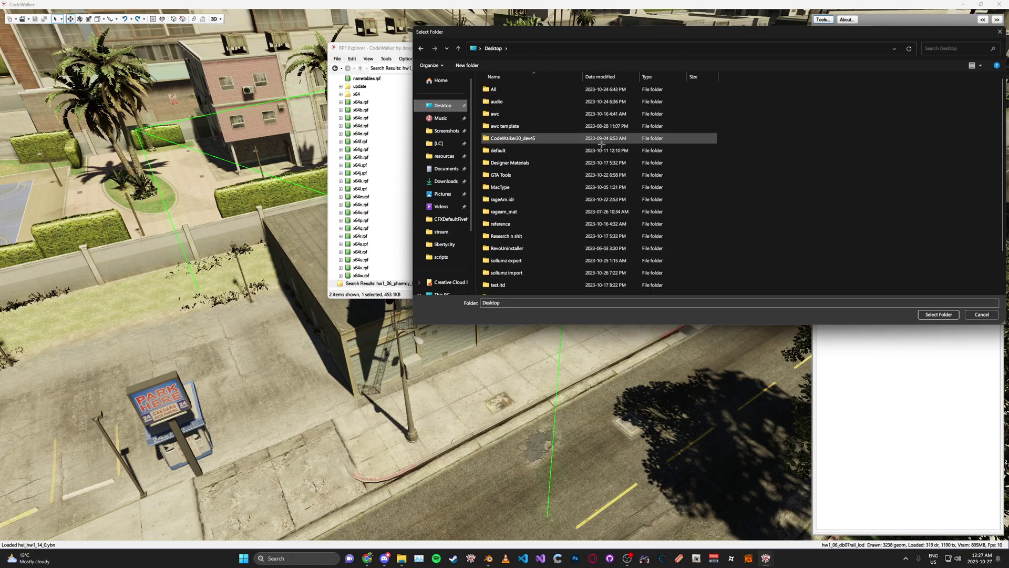
{"action": "right_click", "coordinate": [728, 198]}
{"action": "mouse_move", "coordinate": [778, 298]}
{"action": "left_click", "coordinate": [834, 299]}
{"action": "type", "text": "Import"}
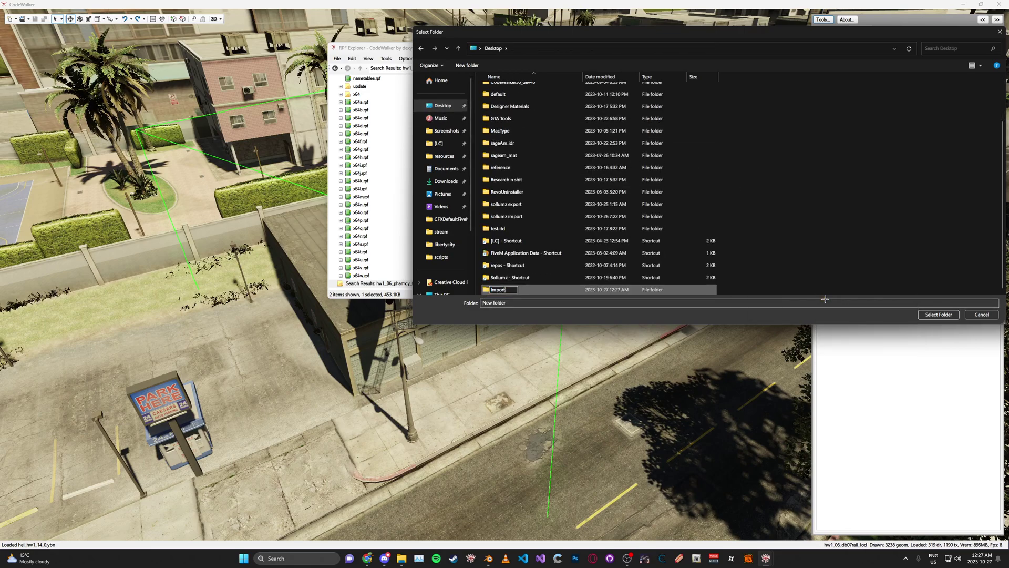
{"action": "key", "text": "Return"}
{"action": "key", "text": "Return"}
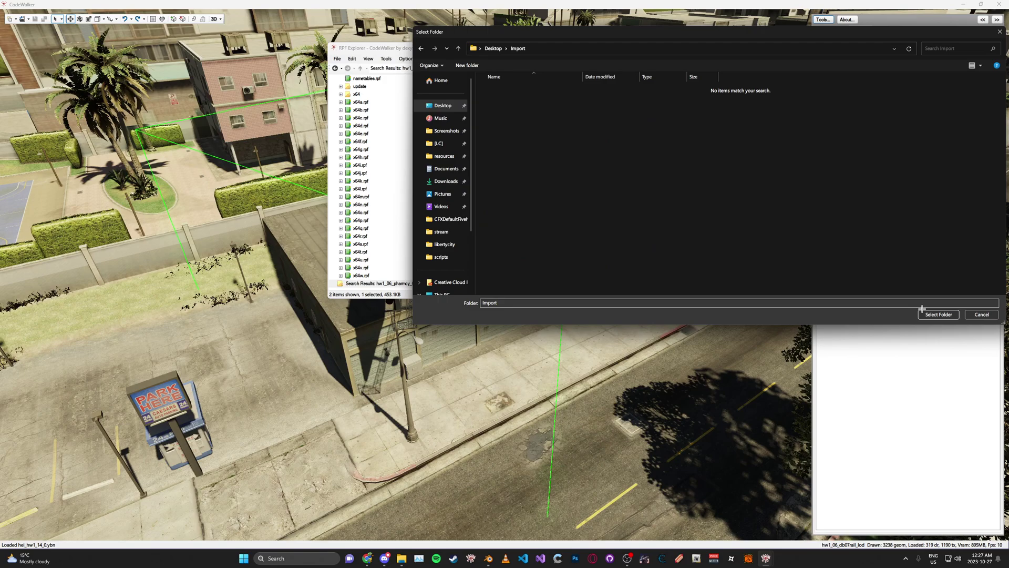
{"action": "left_click", "coordinate": [929, 313]}
{"action": "left_click", "coordinate": [526, 139]}
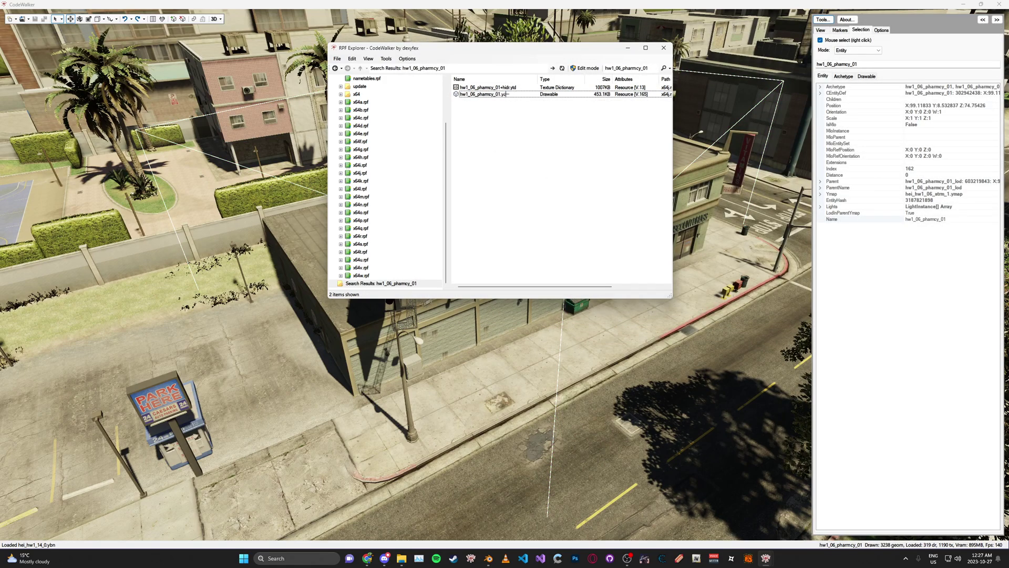
Step: View the hw1_06_pharmcy_01.ydr model, save all its material textures into the Desktop's Import folder, and close the model viewer
{"action": "double_click", "coordinate": [500, 94]}
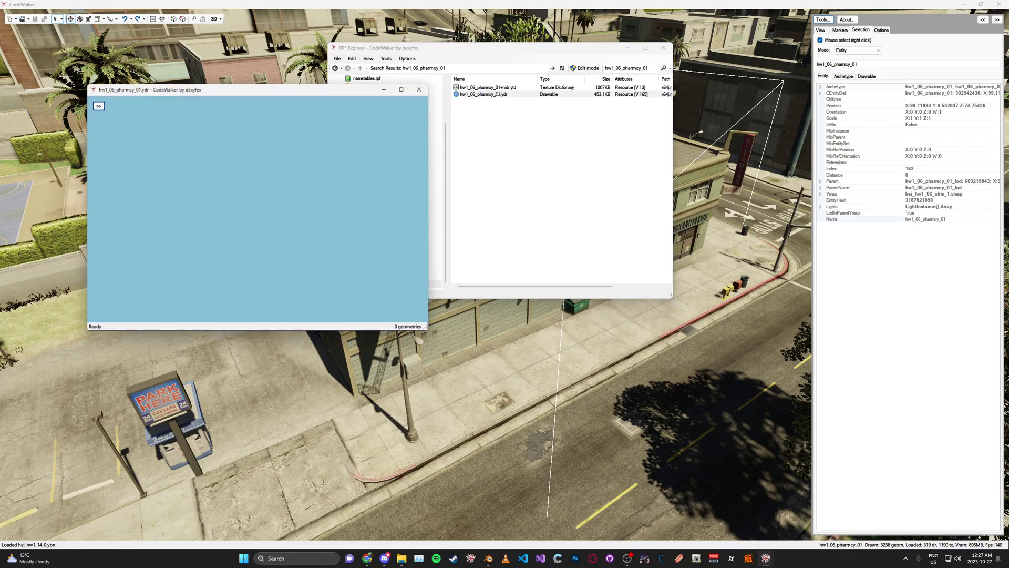
{"action": "left_click_drag", "start_coordinate": [265, 94], "coordinate": [457, 87]}
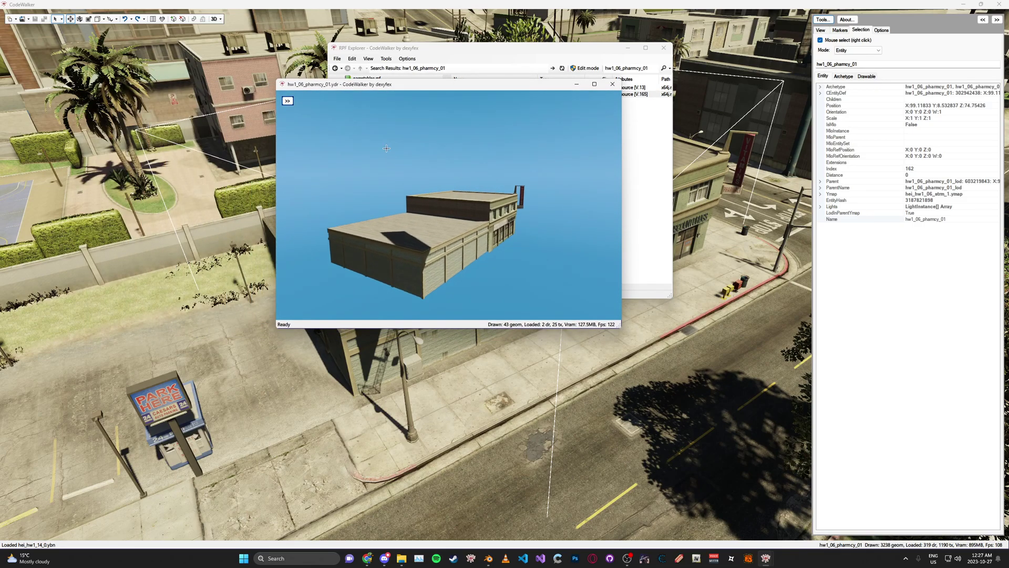
{"action": "left_click", "coordinate": [288, 101]}
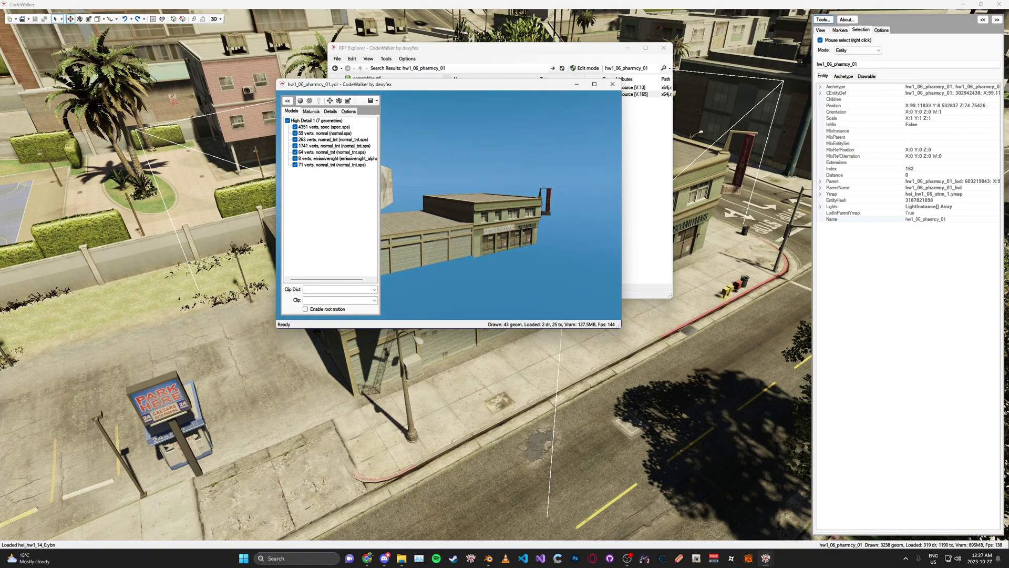
{"action": "left_click", "coordinate": [311, 111]}
{"action": "left_click", "coordinate": [314, 122]}
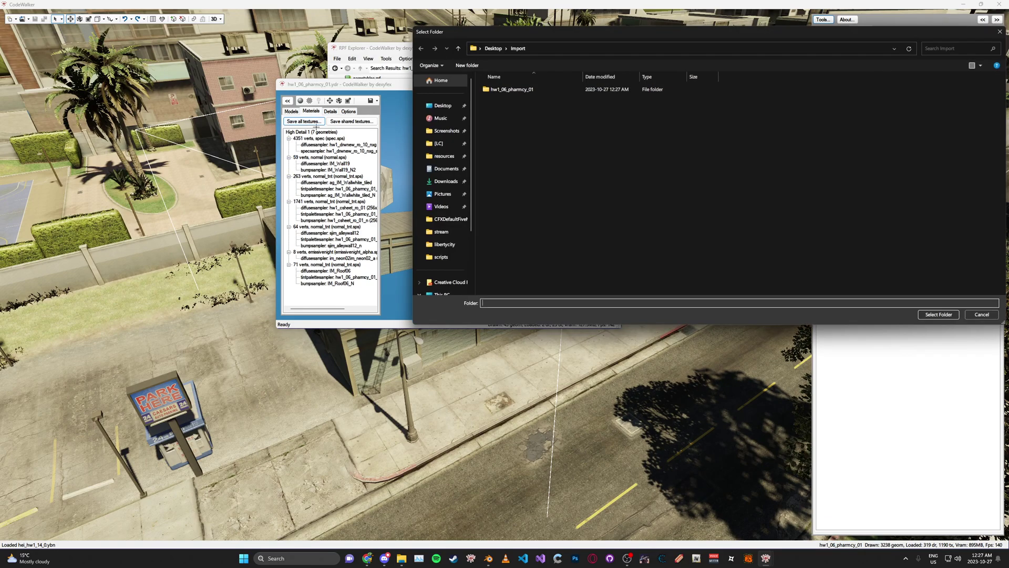
{"action": "left_click", "coordinate": [939, 314]}
{"action": "left_click", "coordinate": [528, 303]}
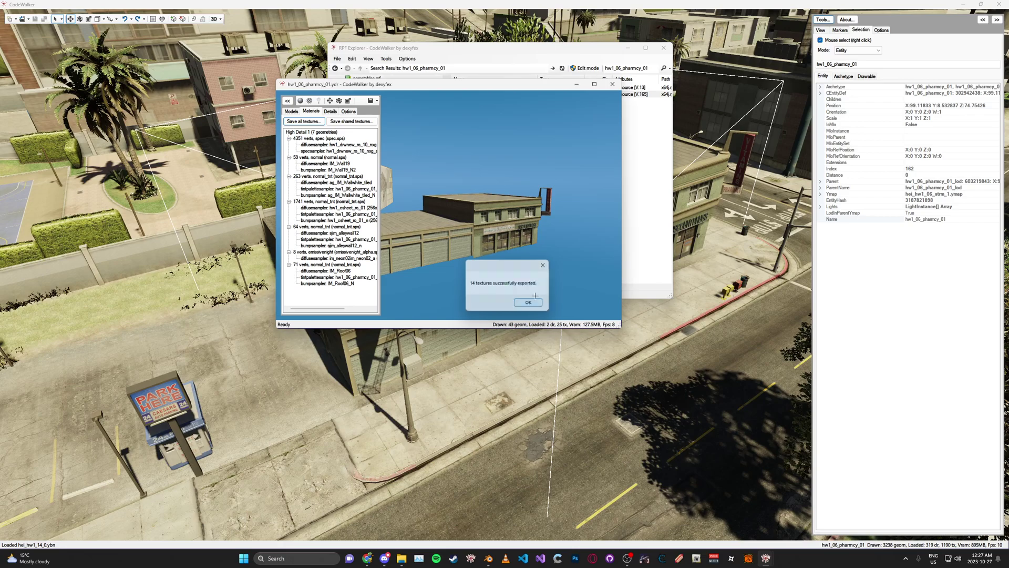
{"action": "left_click", "coordinate": [611, 83]}
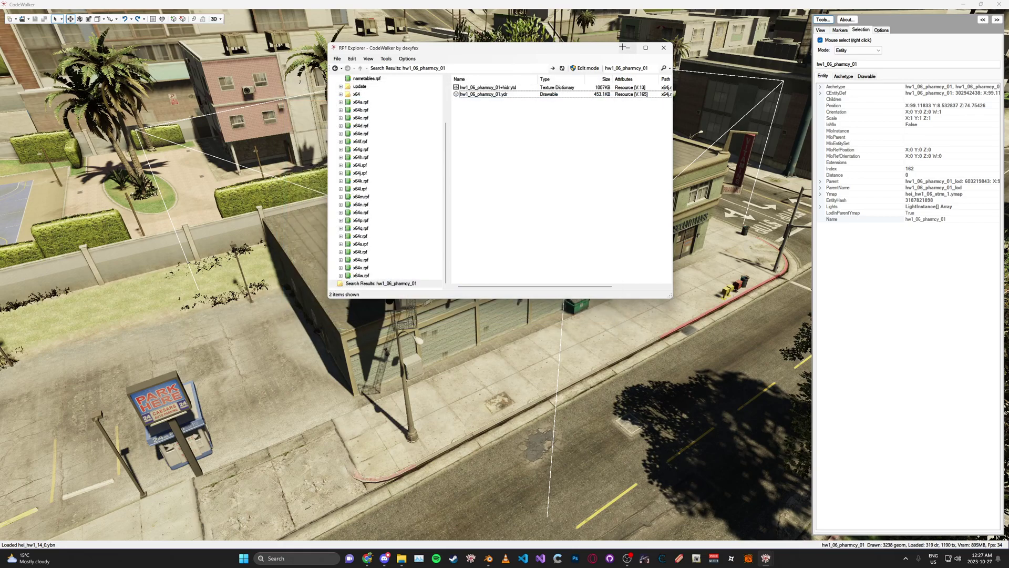
Step: Minimize the RPF Explorer, switch to Blender and start a Sollumz CodeWalker XML import from the Desktop's Import folder
{"action": "left_click", "coordinate": [628, 47]}
{"action": "left_click", "coordinate": [489, 558]}
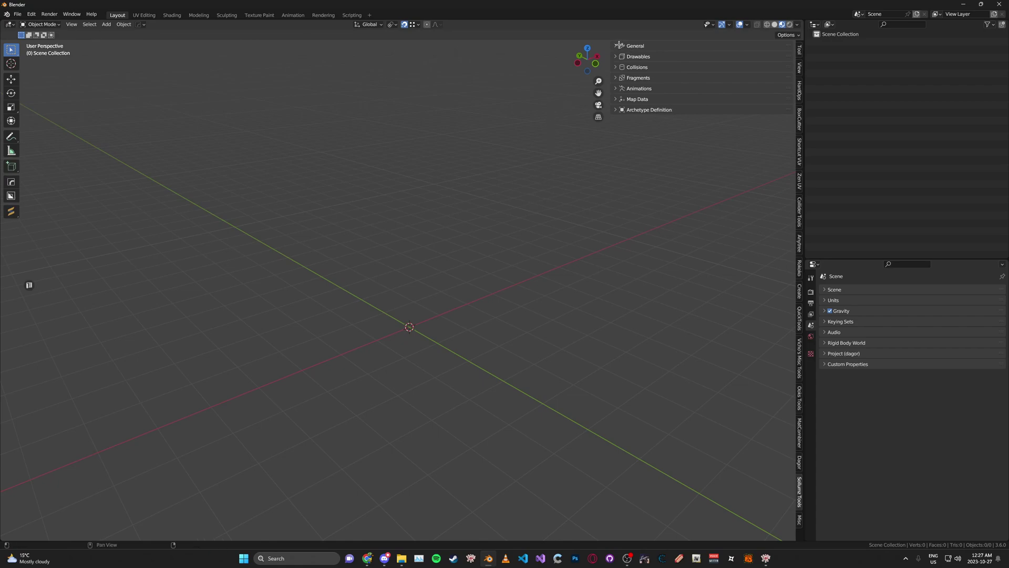
{"action": "left_click", "coordinate": [618, 45]}
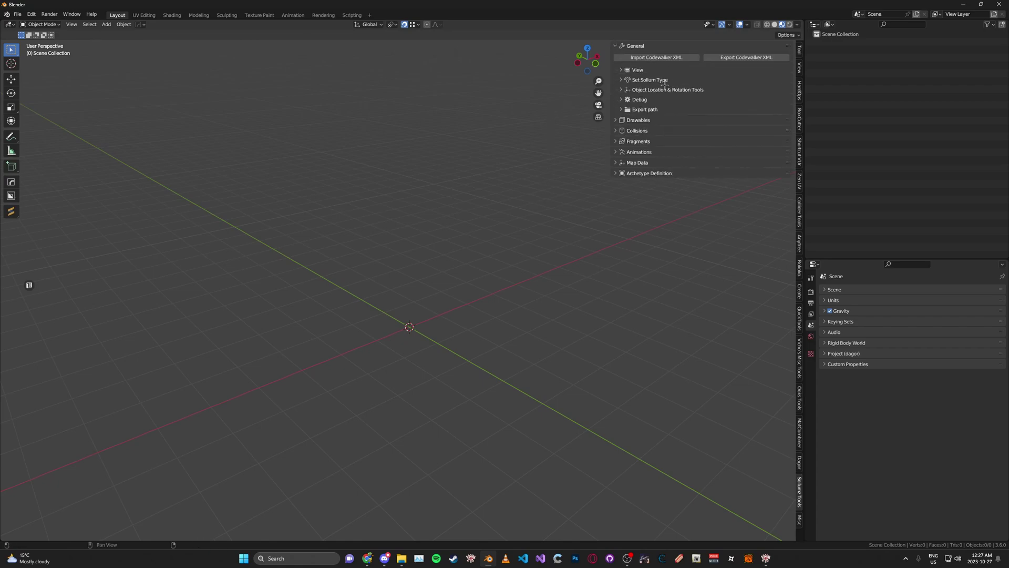
{"action": "left_click", "coordinate": [642, 59]}
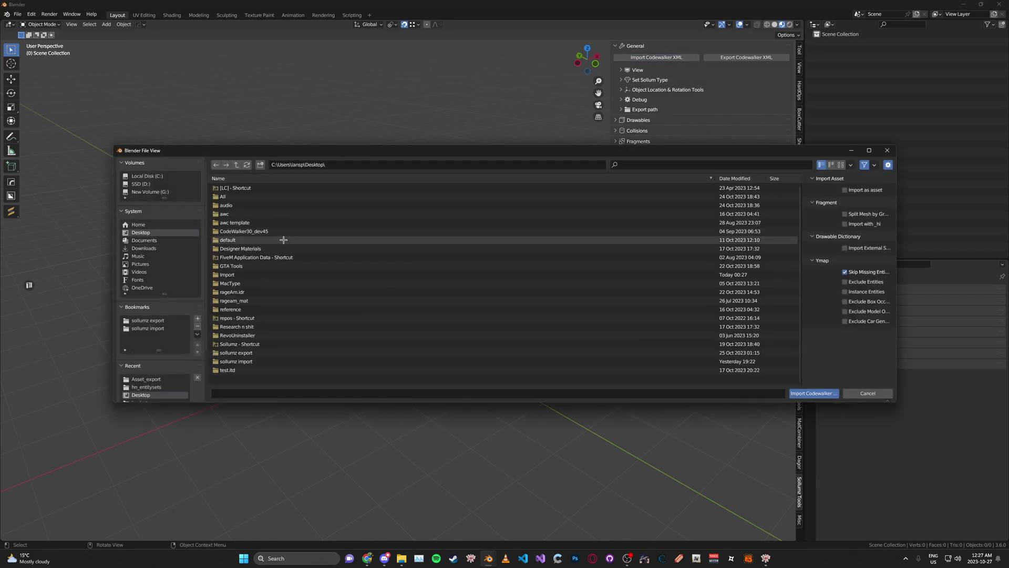
{"action": "double_click", "coordinate": [268, 275]}
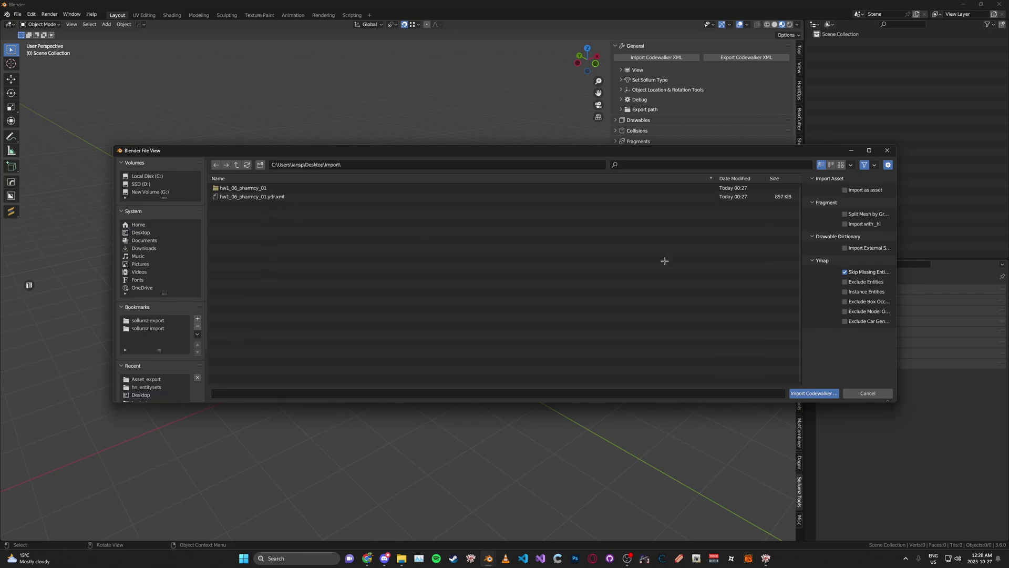
Step: Widen the import options, collapse Import Asset, Fragment and Drawable Dictionary, and enable Instance Entities for Ymap
{"action": "mouse_move", "coordinate": [713, 153]}
{"action": "left_mouse_down"}
{"action": "mouse_move", "coordinate": [504, 141]}
{"action": "mouse_move", "coordinate": [724, 138]}
{"action": "left_mouse_up"}
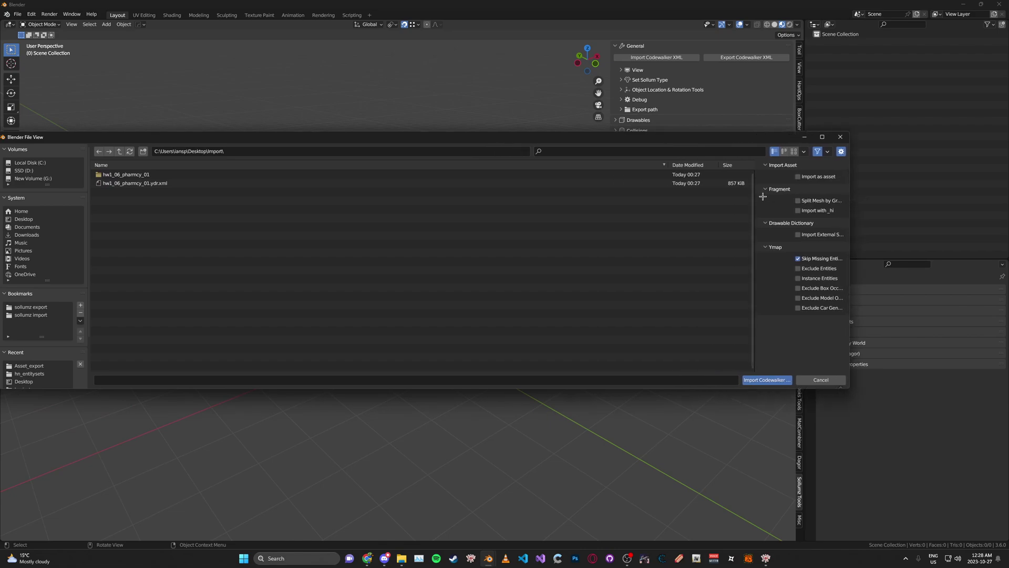
{"action": "left_click_drag", "start_coordinate": [762, 196], "coordinate": [740, 194]}
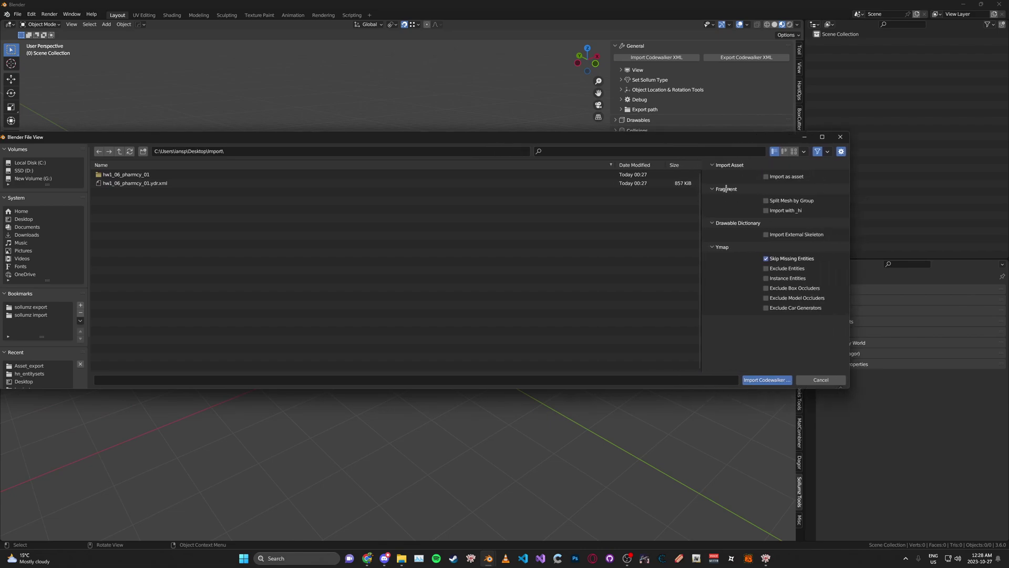
{"action": "left_click", "coordinate": [726, 190]}
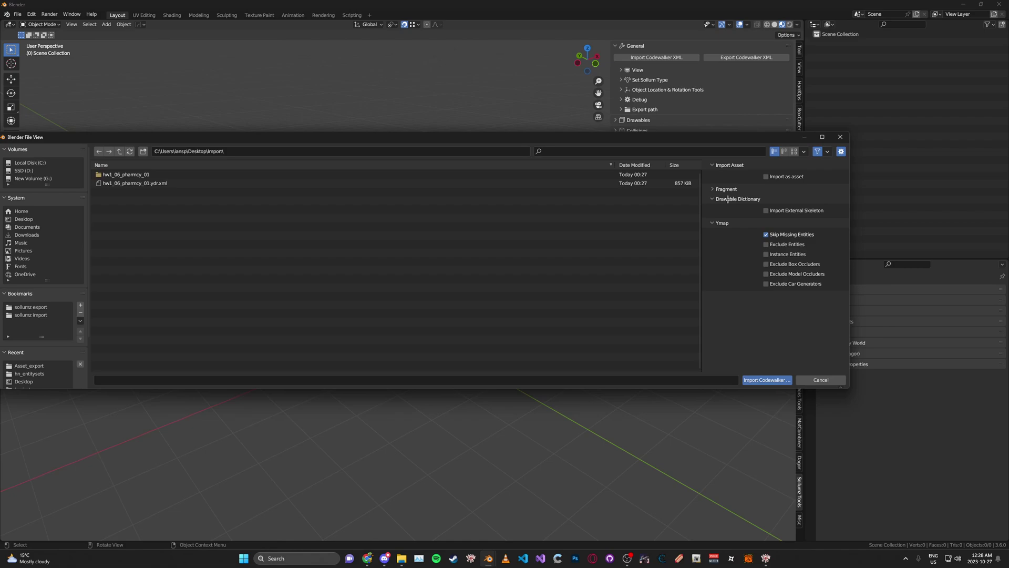
{"action": "left_click", "coordinate": [733, 199]}
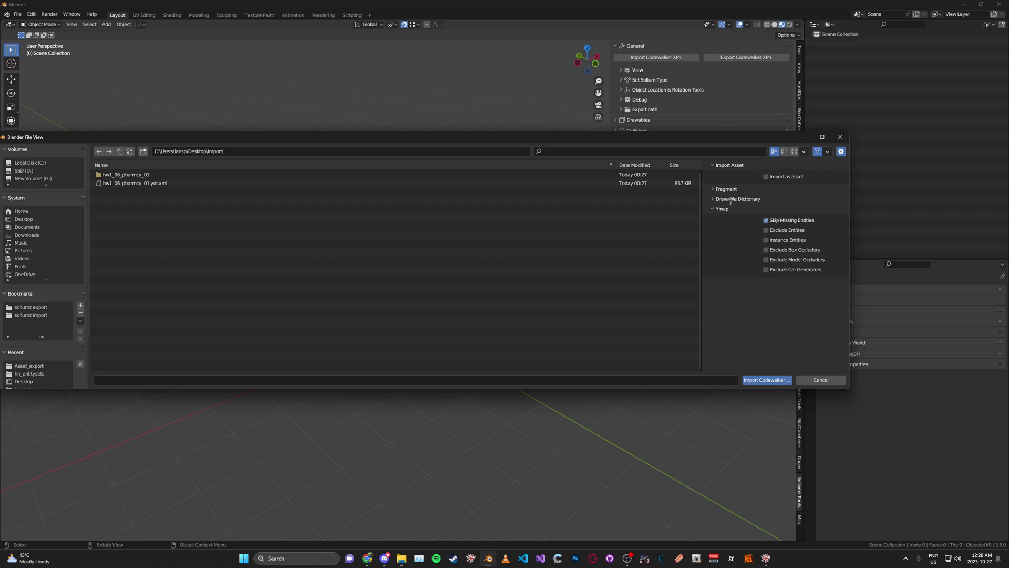
{"action": "left_click", "coordinate": [716, 165]}
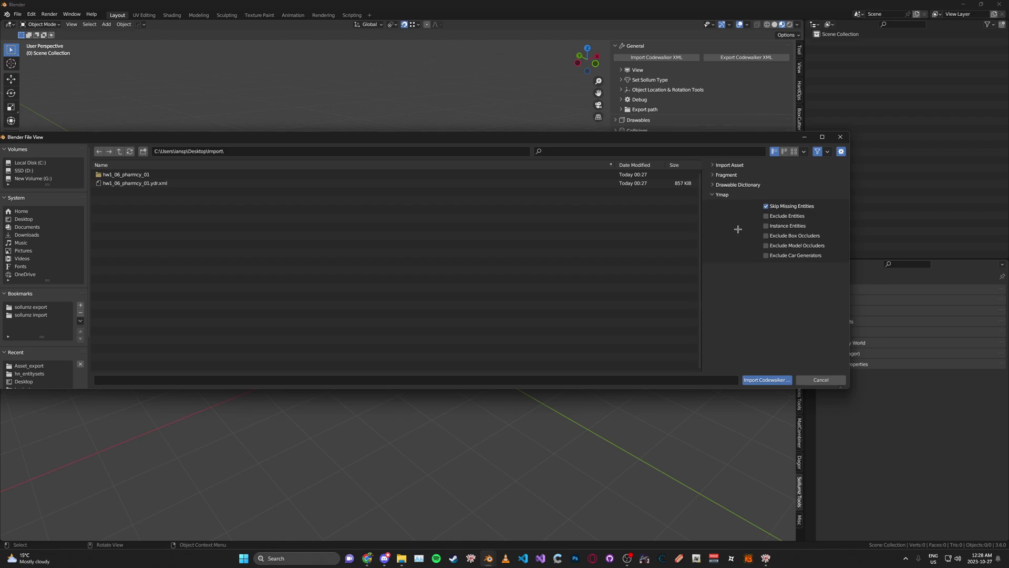
{"action": "left_click_drag", "start_coordinate": [593, 136], "coordinate": [656, 131]}
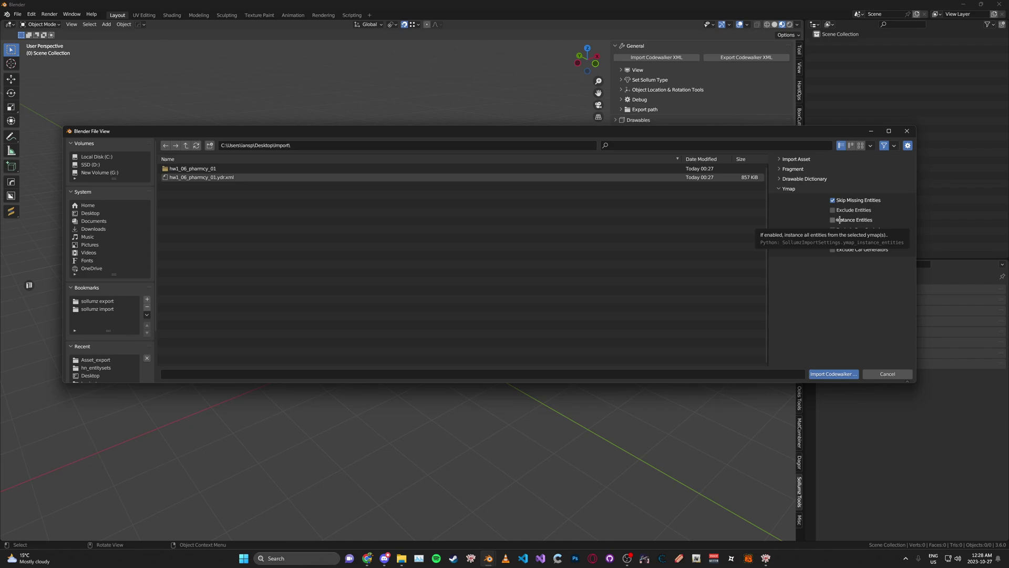
{"action": "left_click", "coordinate": [862, 221]}
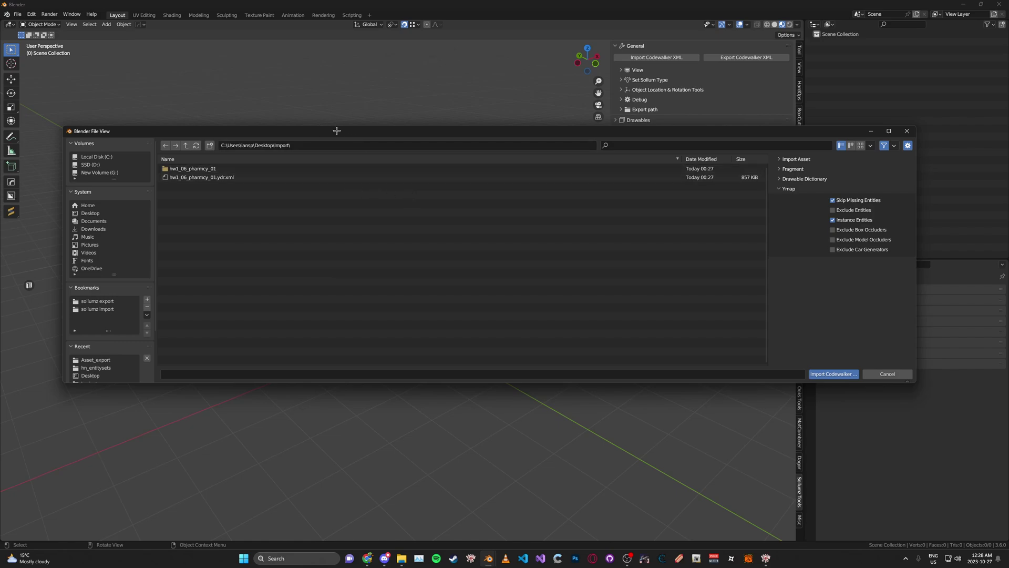
Step: Import the hw1_06_pharmcy_01.ydr.xml file into the scene
{"action": "left_click_drag", "start_coordinate": [337, 131], "coordinate": [338, 172]}
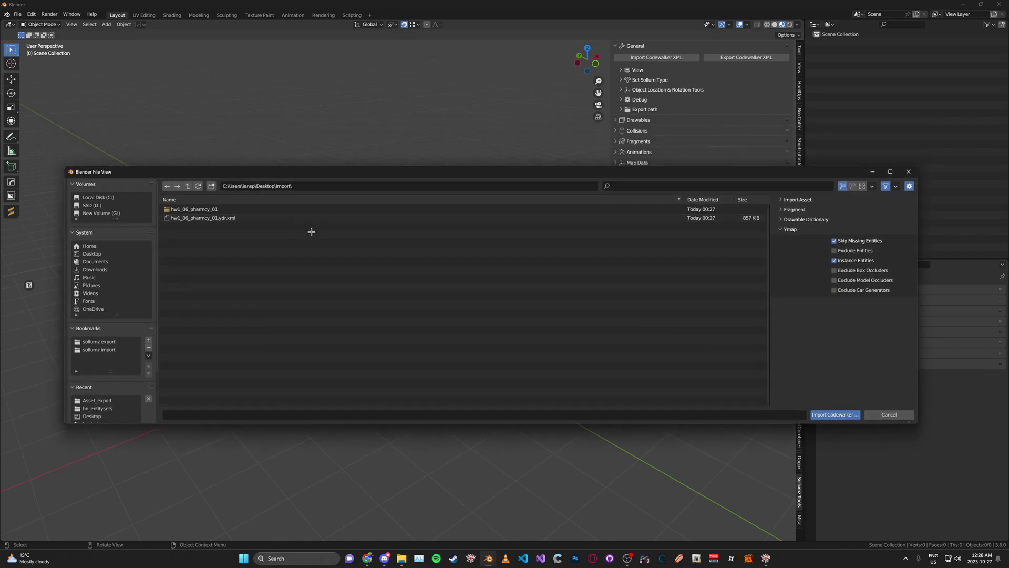
{"action": "left_click", "coordinate": [245, 218]}
{"action": "double_click", "coordinate": [244, 218]}
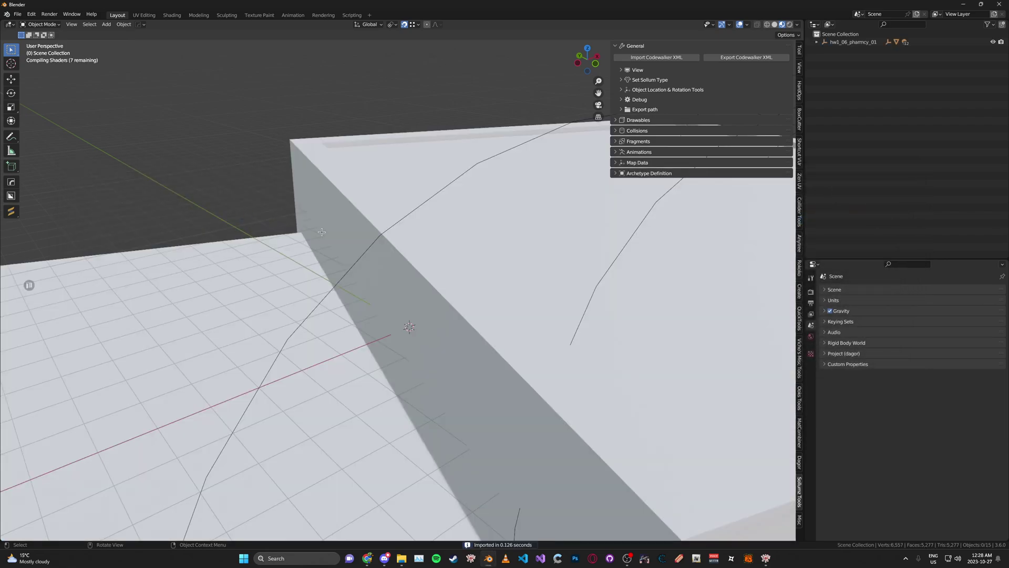
Step: Check the imported pharmacy building's textures from the street corner and hide the 3D viewport's sidebar
{"action": "scroll", "coordinate": [342, 236], "scroll_direction": "down", "scroll_amount": 5}
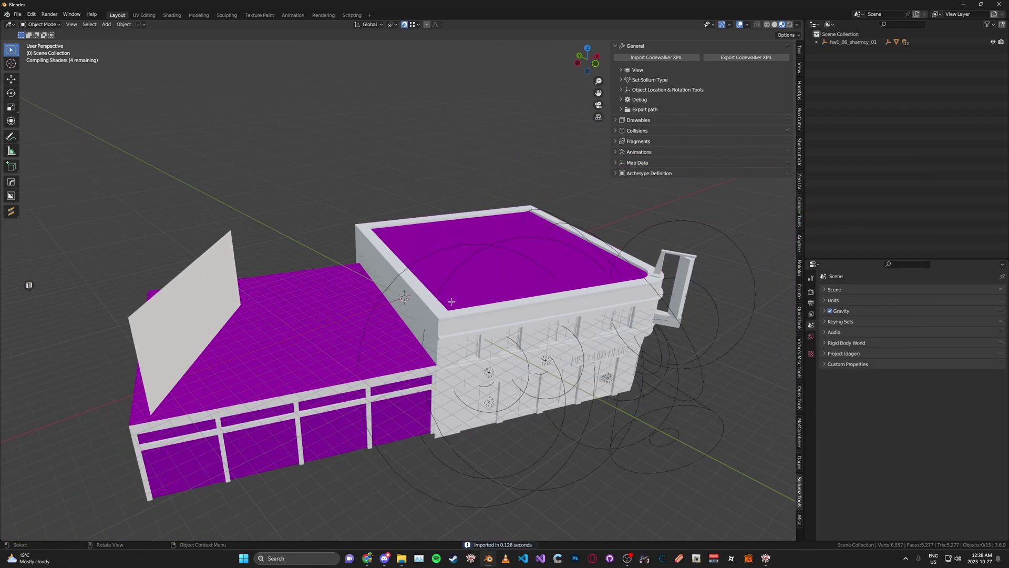
{"action": "middle_click_drag", "start_coordinate": [450, 302], "coordinate": [435, 271]}
{"action": "scroll", "coordinate": [463, 266], "scroll_direction": "up", "scroll_amount": 4}
{"action": "scroll", "coordinate": [413, 286], "scroll_direction": "down", "scroll_amount": 1}
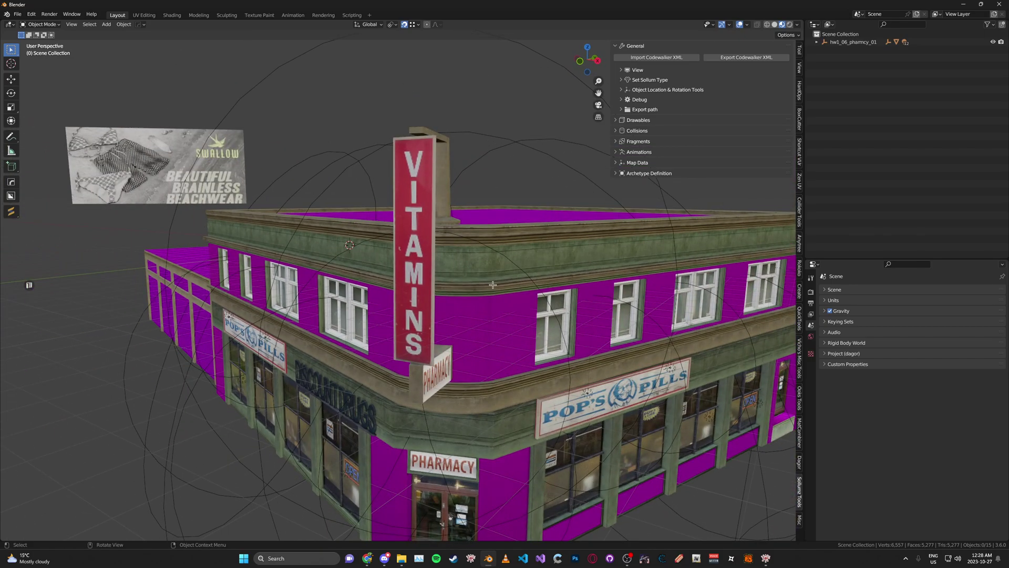
{"action": "middle_click_drag", "start_coordinate": [494, 284], "coordinate": [433, 263], "text": "shift"}
{"action": "scroll", "coordinate": [391, 257], "scroll_direction": "down", "scroll_amount": 3}
{"action": "key", "text": "n"}
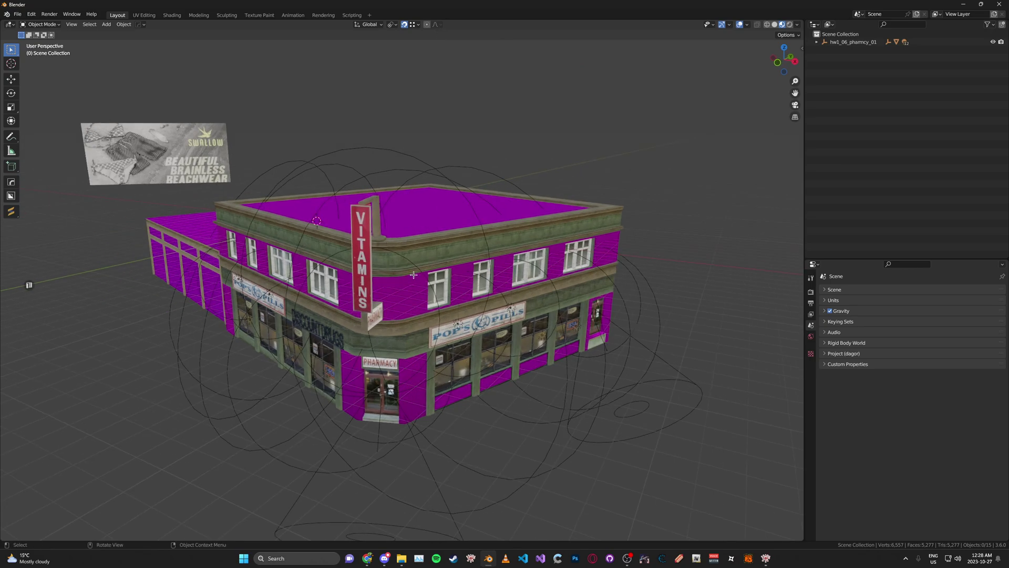
Step: Find the building's missing textures in the Desktop's Import folder using the Sollumz pie menu
{"action": "key", "text": "v"}
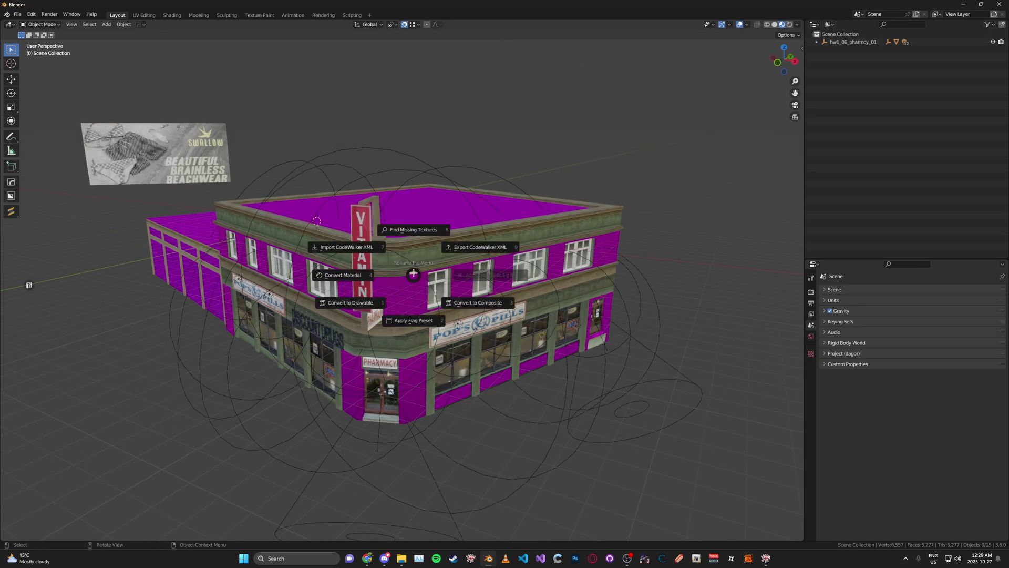
{"action": "left_click", "coordinate": [412, 232]}
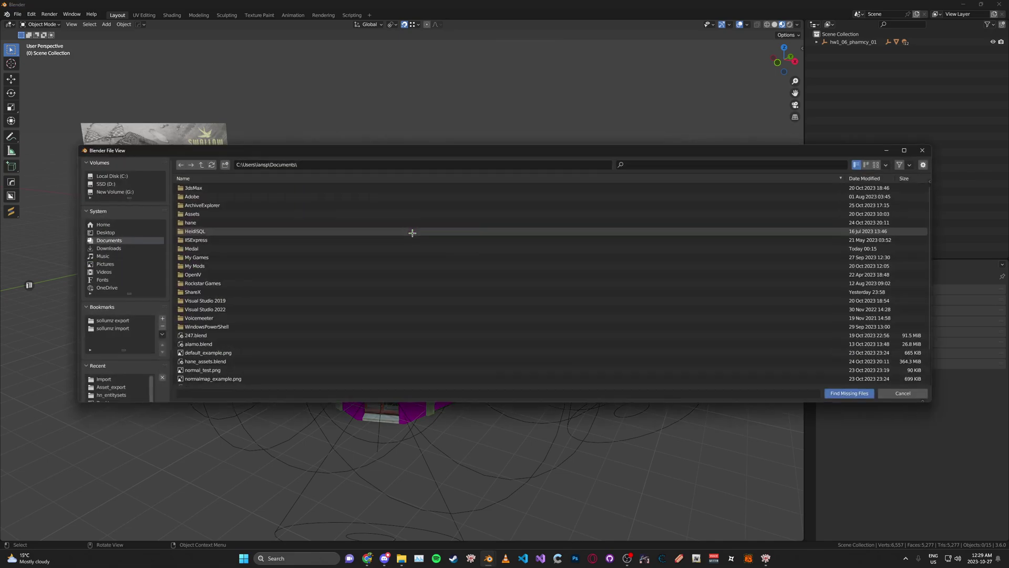
{"action": "left_click", "coordinate": [104, 233]}
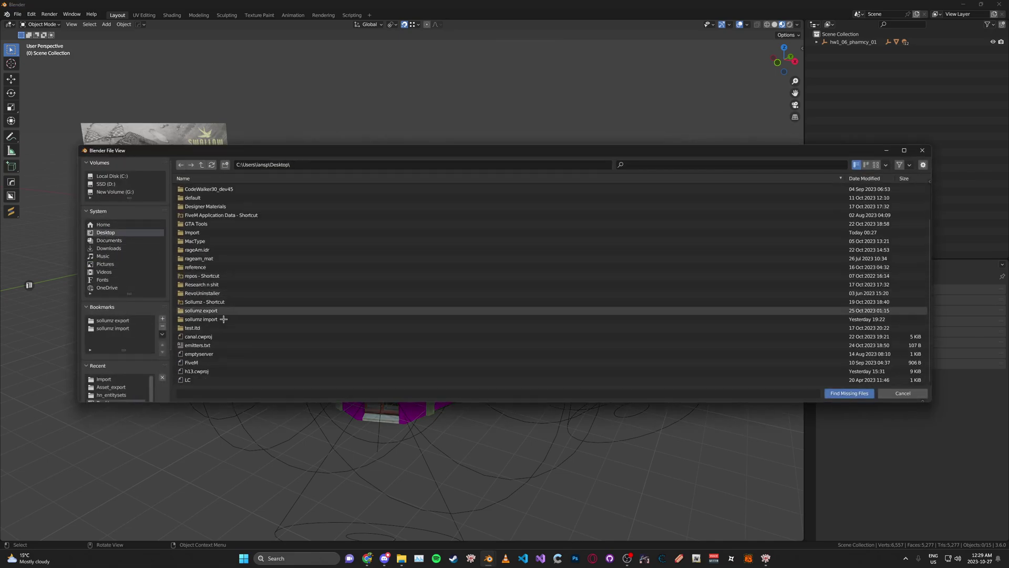
{"action": "scroll", "coordinate": [224, 298], "scroll_direction": "up", "scroll_amount": 5}
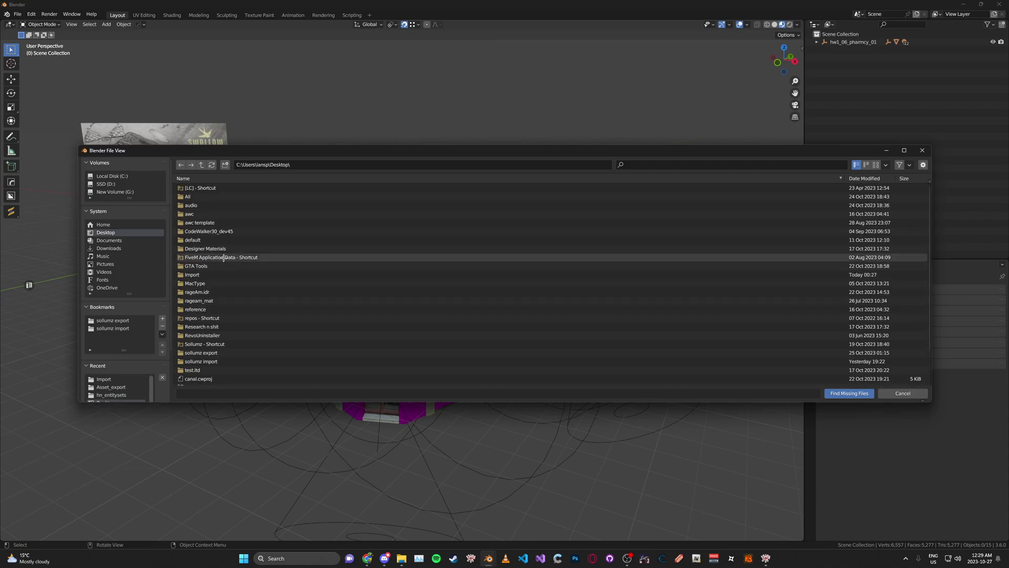
{"action": "double_click", "coordinate": [221, 274]}
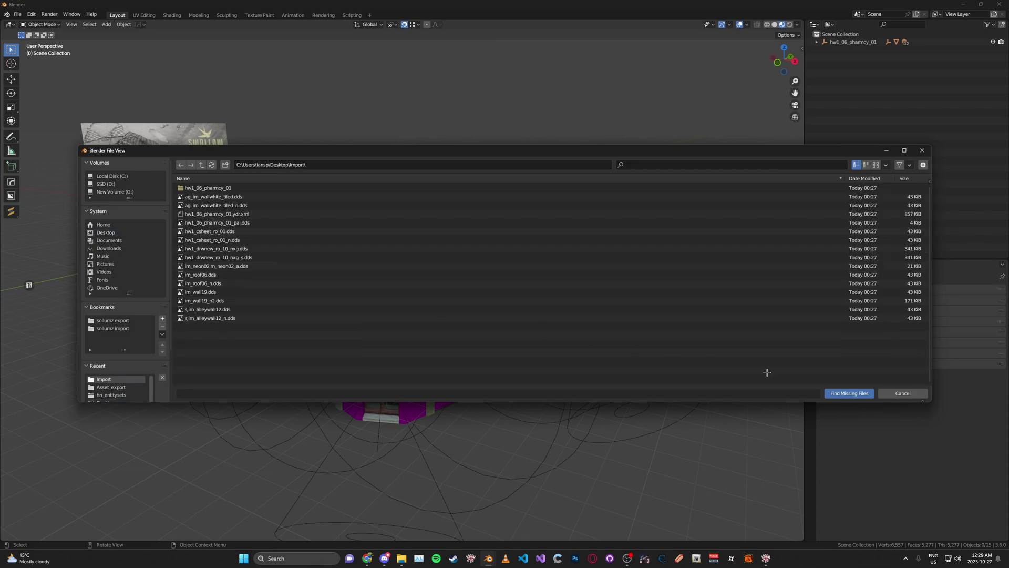
{"action": "left_click", "coordinate": [836, 392]}
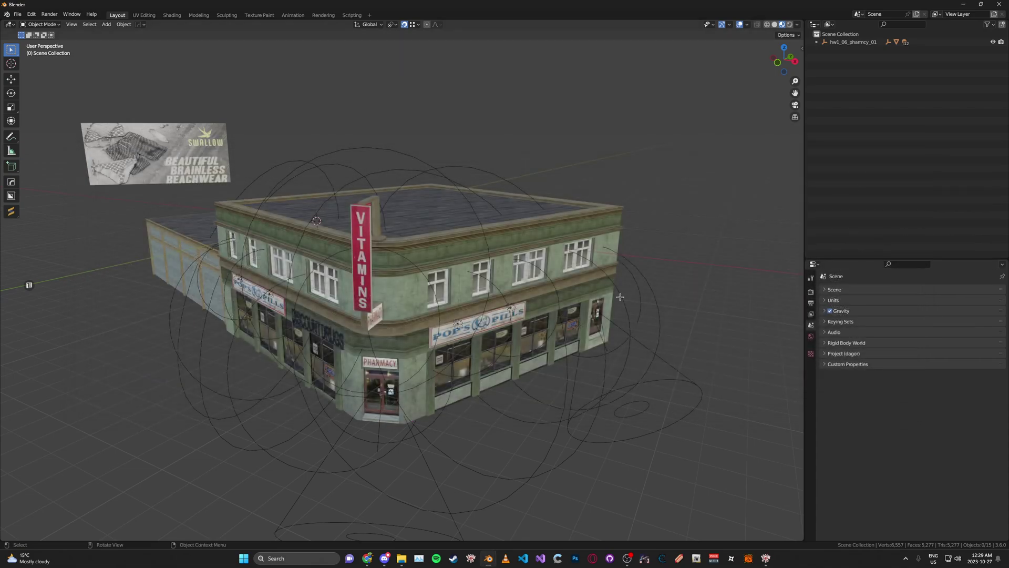
Step: Examine the wall textures on the building's lower wing up close
{"action": "middle_click_drag", "start_coordinate": [699, 273], "coordinate": [447, 234]}
{"action": "scroll", "coordinate": [408, 241], "scroll_direction": "up", "scroll_amount": 1}
{"action": "scroll", "coordinate": [401, 262], "scroll_direction": "up", "scroll_amount": 5}
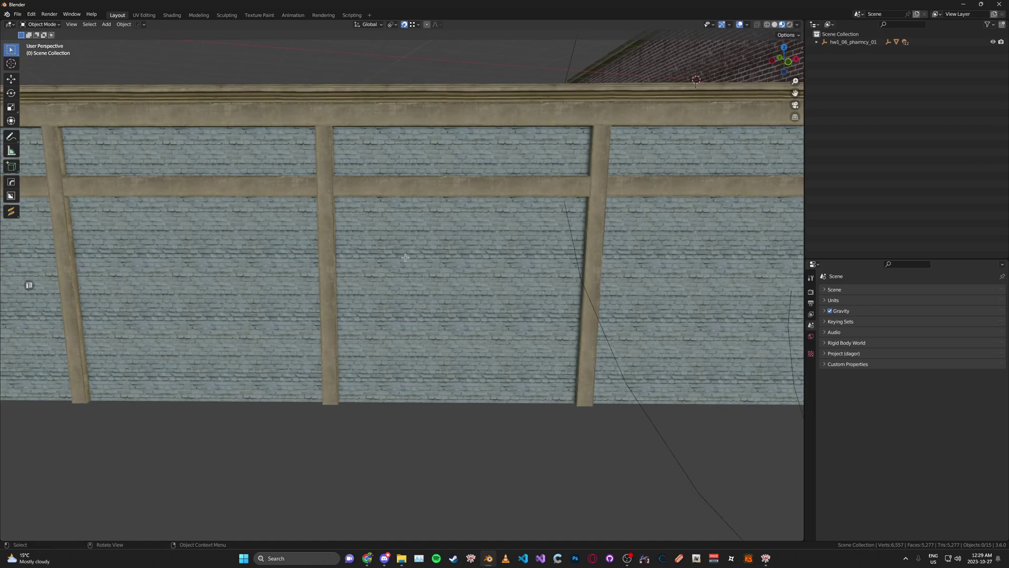
Step: Delete the two triangular faces of the second large wall panel from the storefront on the building's lower wing
{"action": "scroll", "coordinate": [404, 262], "scroll_direction": "down", "scroll_amount": 1}
{"action": "left_click", "coordinate": [431, 277]}
{"action": "key", "text": "Tab"}
{"action": "left_click", "coordinate": [483, 279]}
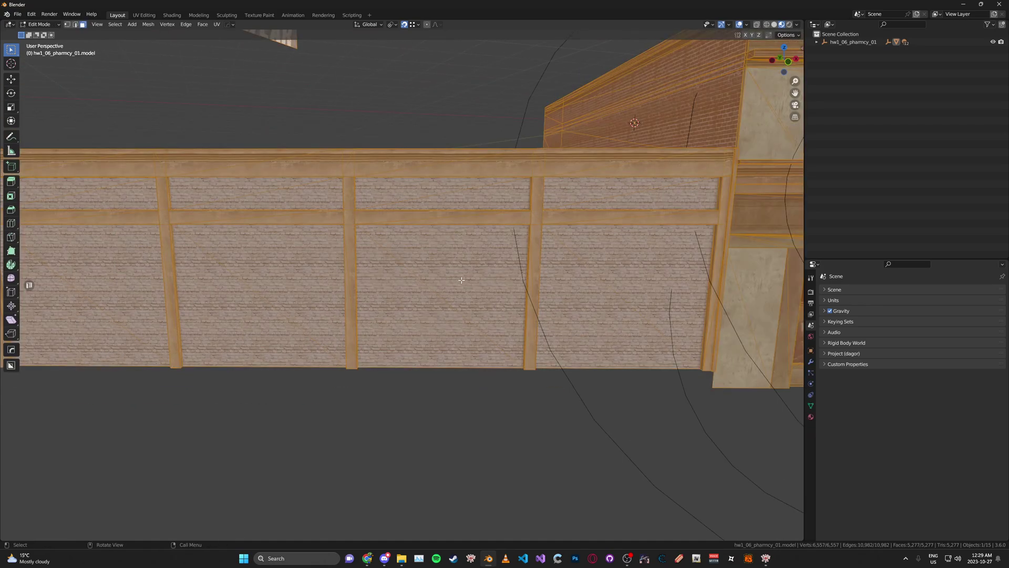
{"action": "left_click", "coordinate": [456, 278]}
{"action": "left_click", "coordinate": [430, 311], "text": "shift"}
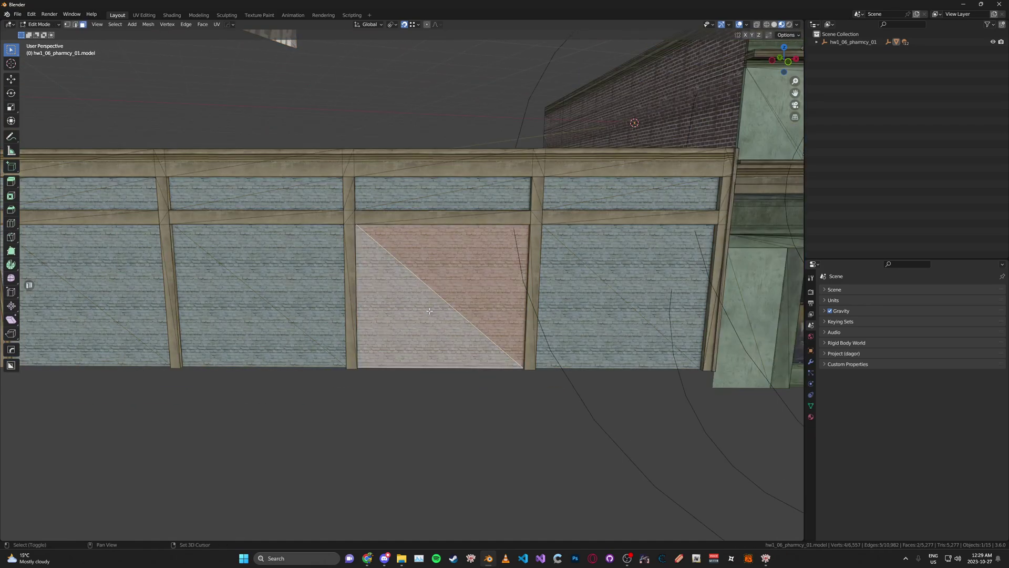
{"action": "right_click", "coordinate": [430, 311]}
{"action": "left_click", "coordinate": [411, 463]}
{"action": "key", "text": "Tab"}
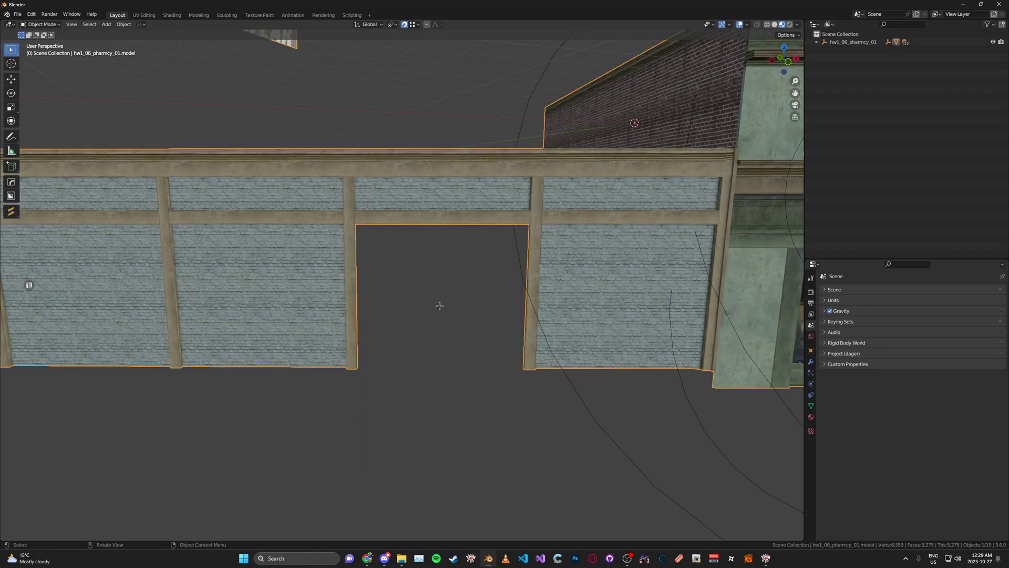
{"action": "middle_click_drag", "start_coordinate": [440, 306], "coordinate": [479, 326]}
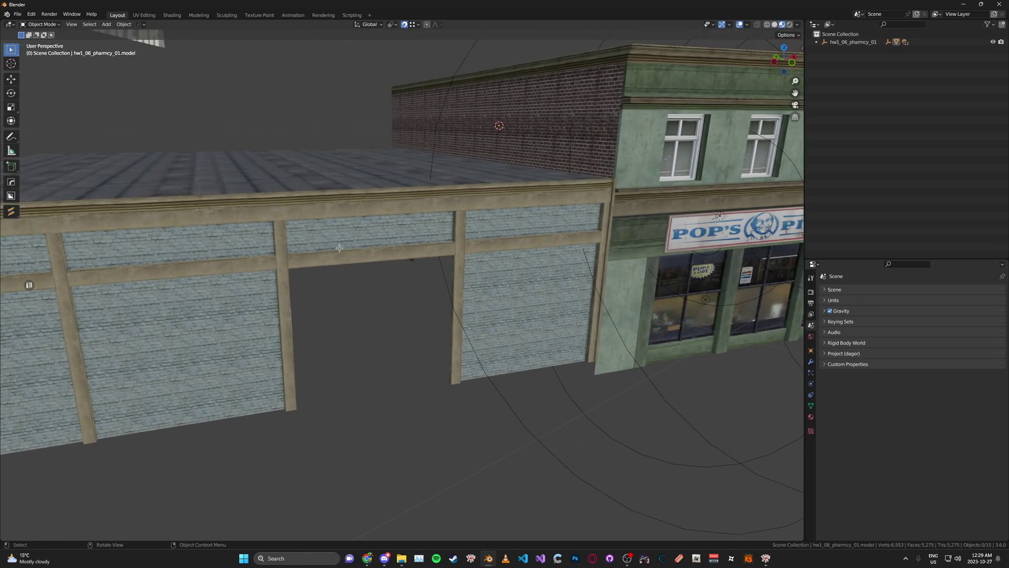
{"action": "middle_click_drag", "start_coordinate": [382, 291], "coordinate": [347, 275]}
{"action": "middle_click_drag", "start_coordinate": [420, 275], "coordinate": [399, 273]}
{"action": "mouse_move", "coordinate": [331, 246]}
{"action": "middle_mouse_down"}
{"action": "mouse_move", "coordinate": [297, 252]}
{"action": "mouse_move", "coordinate": [372, 284]}
{"action": "middle_mouse_up"}
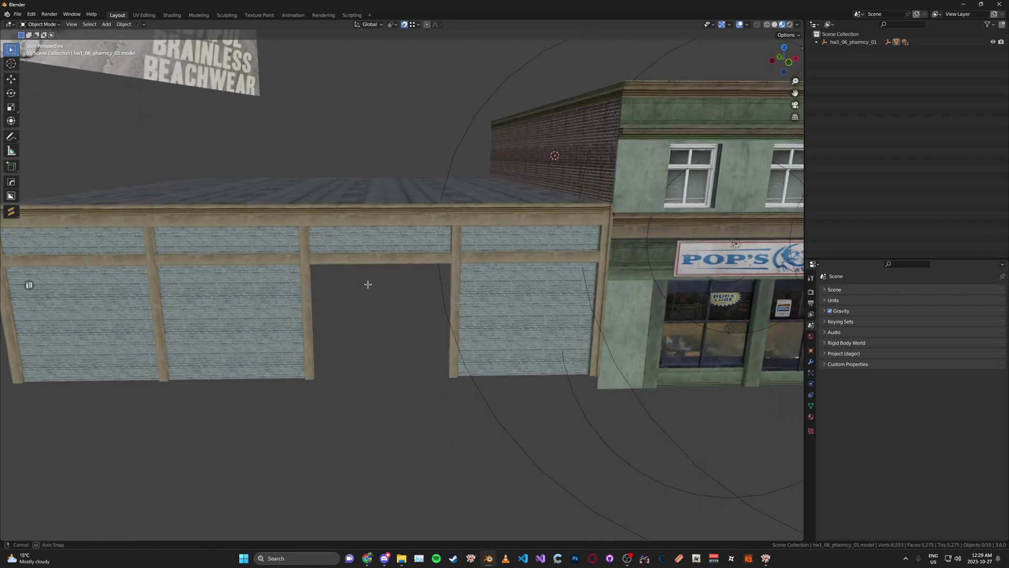
Step: Export the hw1_06_pharmcy_01 drawable as CodeWalker XML into a new Desktop folder named Export
{"action": "left_click", "coordinate": [848, 42]}
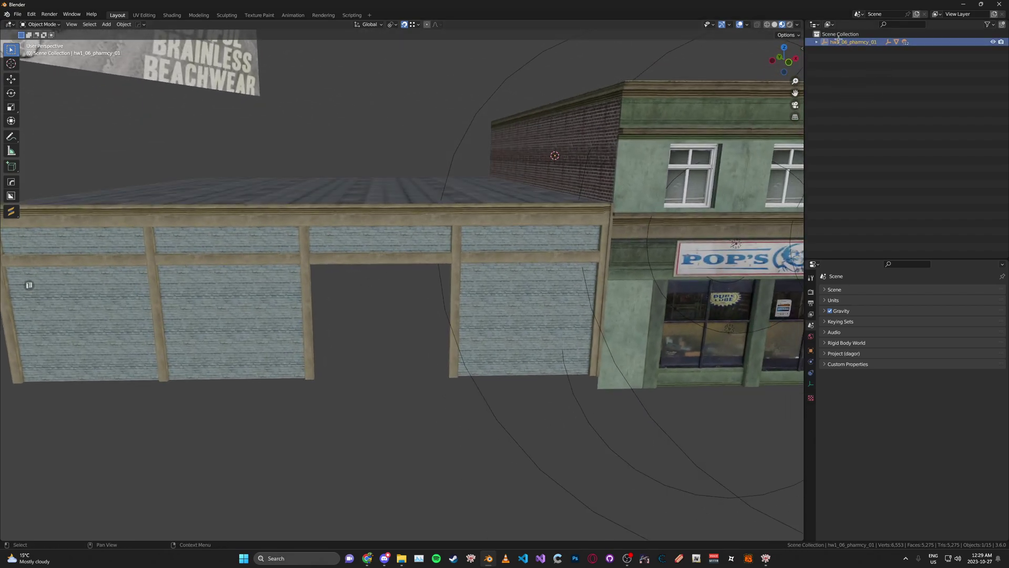
{"action": "key", "text": "n"}
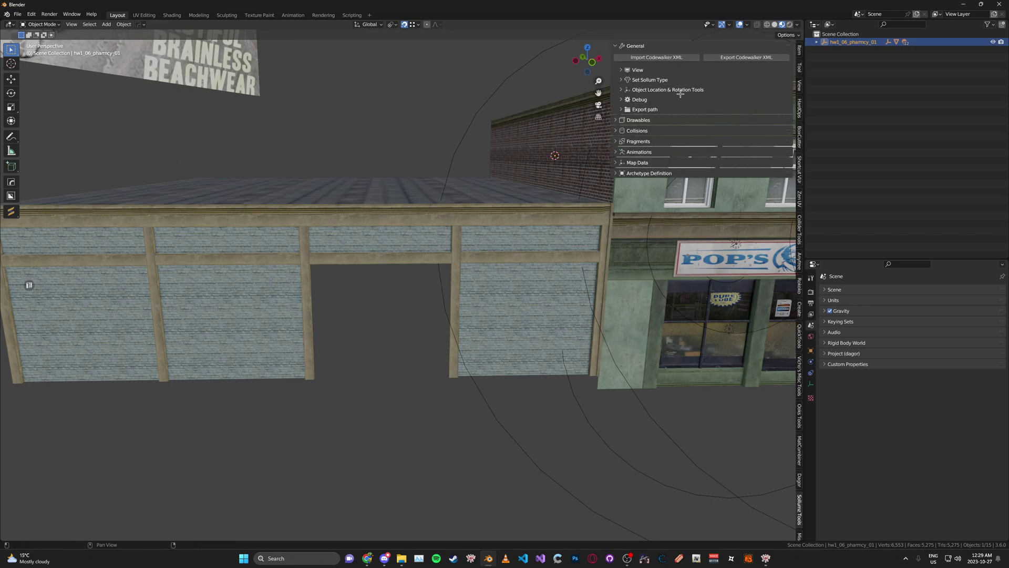
{"action": "left_click", "coordinate": [726, 58]}
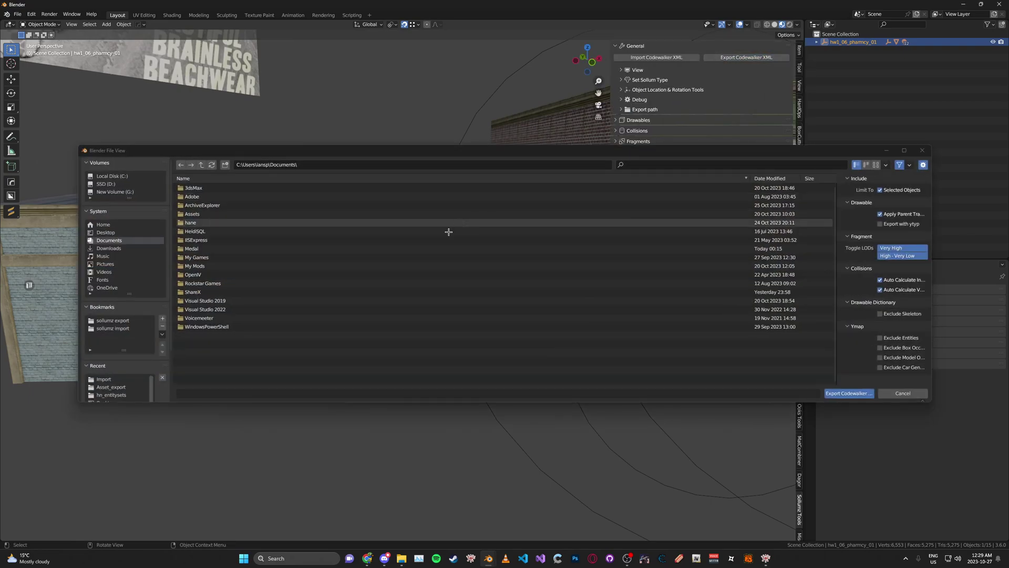
{"action": "left_click", "coordinate": [105, 232]}
{"action": "right_click", "coordinate": [342, 362]}
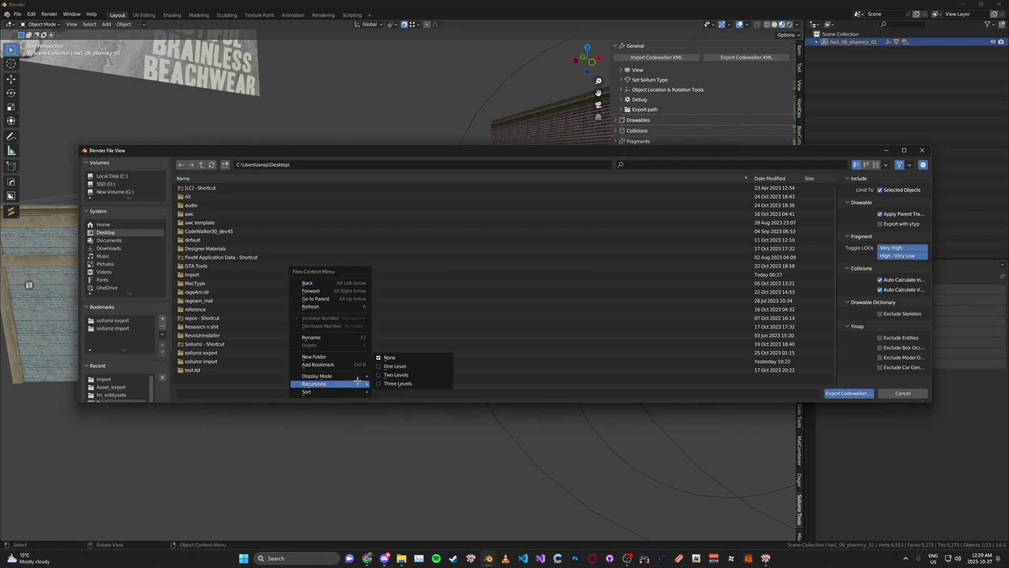
{"action": "left_click", "coordinate": [342, 353]}
{"action": "type", "text": "Export"}
{"action": "key", "text": "Return"}
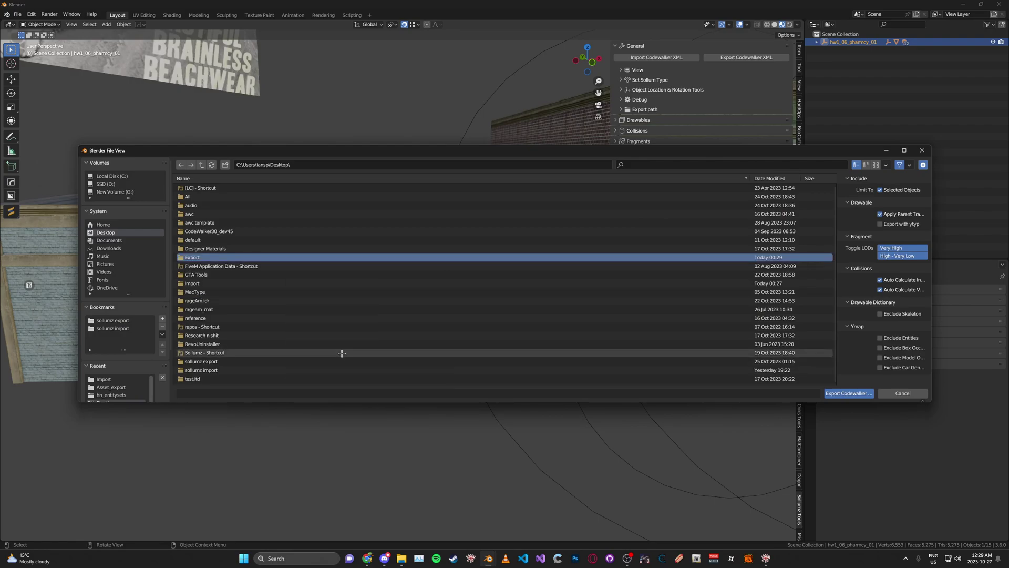
{"action": "double_click", "coordinate": [255, 257]}
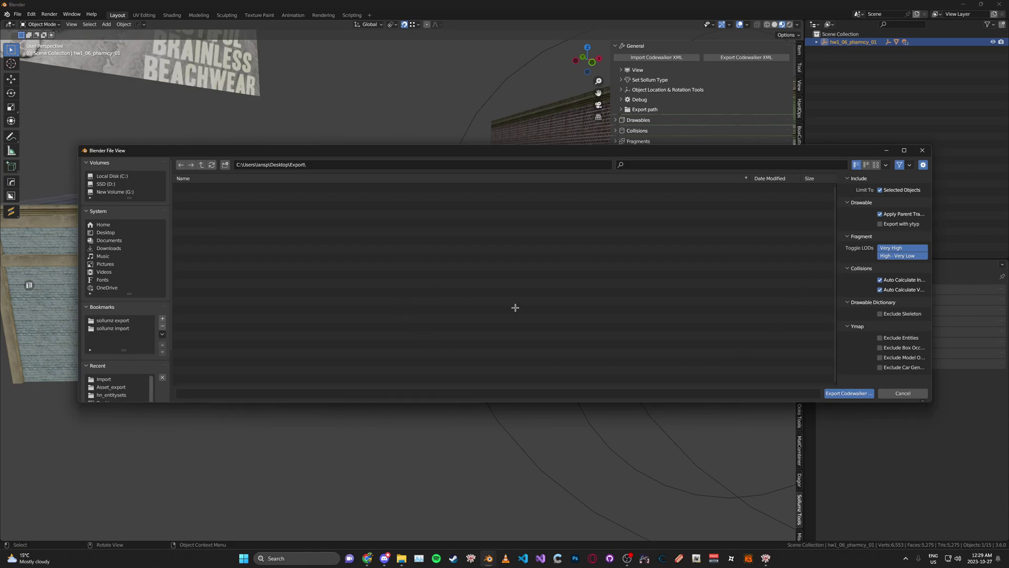
{"action": "left_click", "coordinate": [833, 395]}
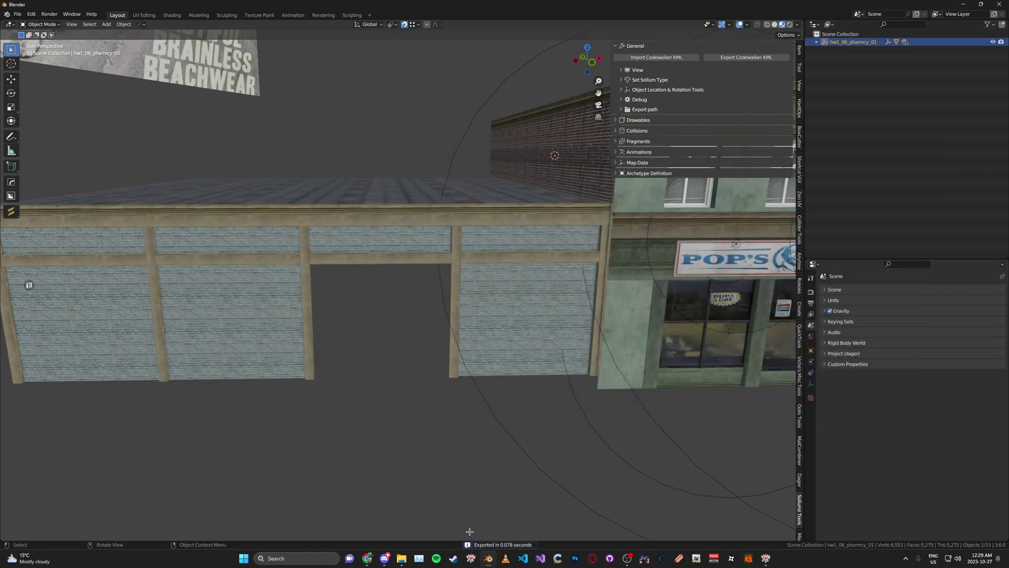
Step: Switch to CodeWalker by launching its RPF Explorer
{"action": "right_click", "coordinate": [471, 559]}
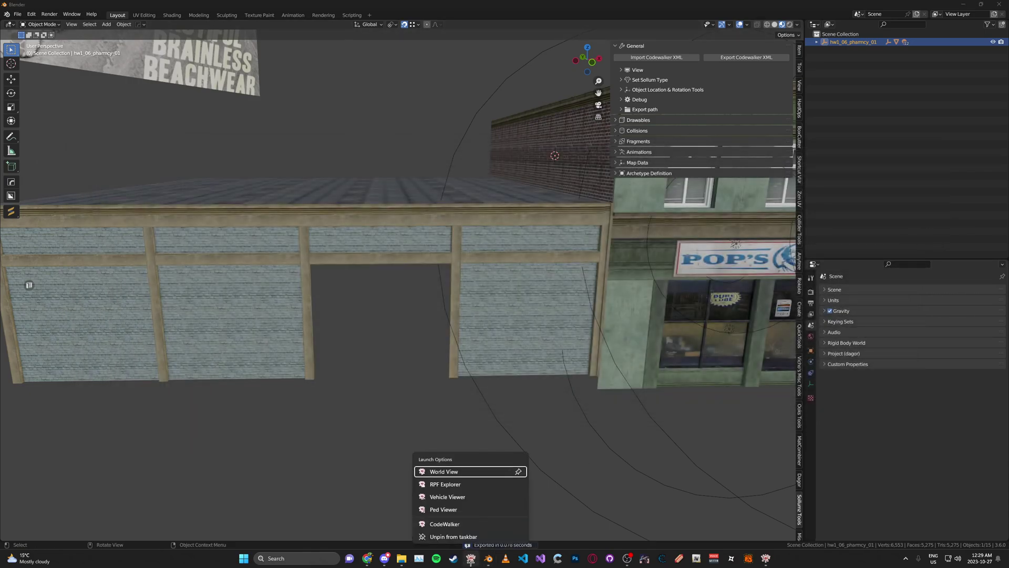
{"action": "left_click", "coordinate": [446, 484]}
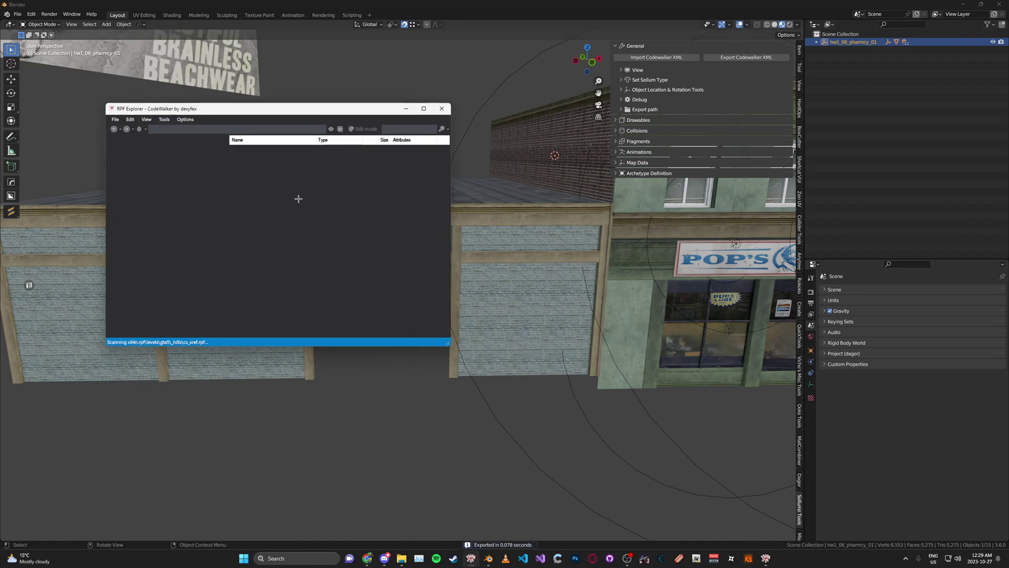
{"action": "left_click_drag", "start_coordinate": [267, 111], "coordinate": [359, 114]}
Step: Open the Desktop's Export folder in File Explorer, select hw1_06_pharmcy_01.ydr.xml and arrange the folder beside the RPF Explorer window
{"action": "left_click", "coordinate": [401, 558]}
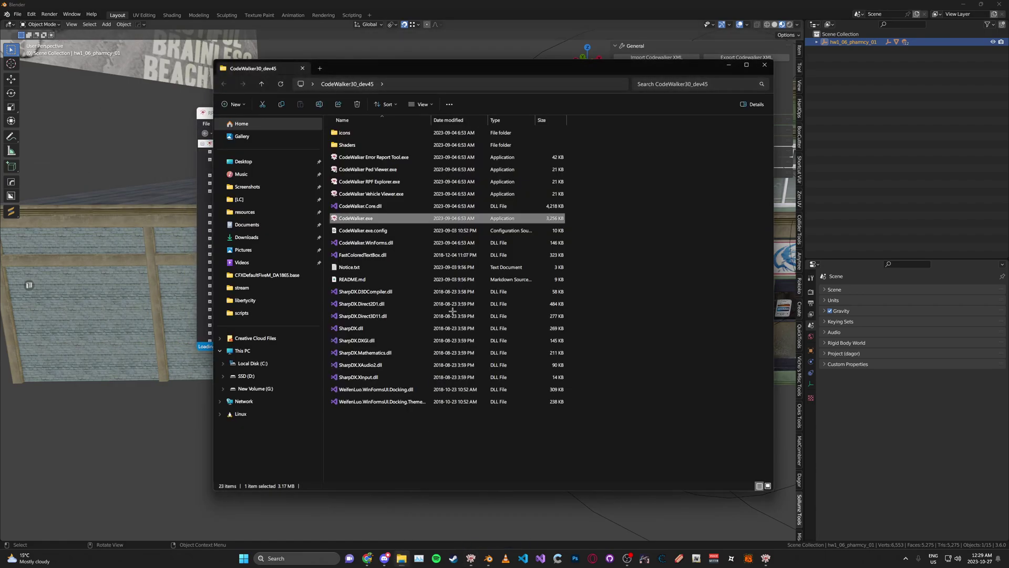
{"action": "left_click_drag", "start_coordinate": [360, 68], "coordinate": [550, 62]}
{"action": "left_click", "coordinate": [433, 155]}
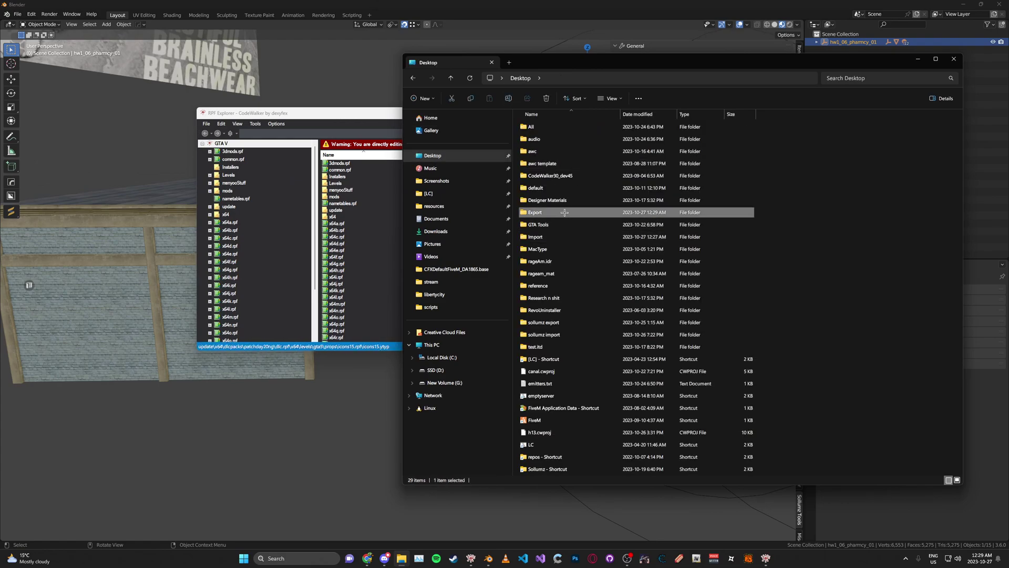
{"action": "double_click", "coordinate": [541, 212]}
{"action": "left_click", "coordinate": [573, 138]}
{"action": "left_click_drag", "start_coordinate": [350, 112], "coordinate": [272, 95]}
{"action": "left_click_drag", "start_coordinate": [477, 67], "coordinate": [533, 80]}
{"action": "left_click_drag", "start_coordinate": [325, 96], "coordinate": [320, 82]}
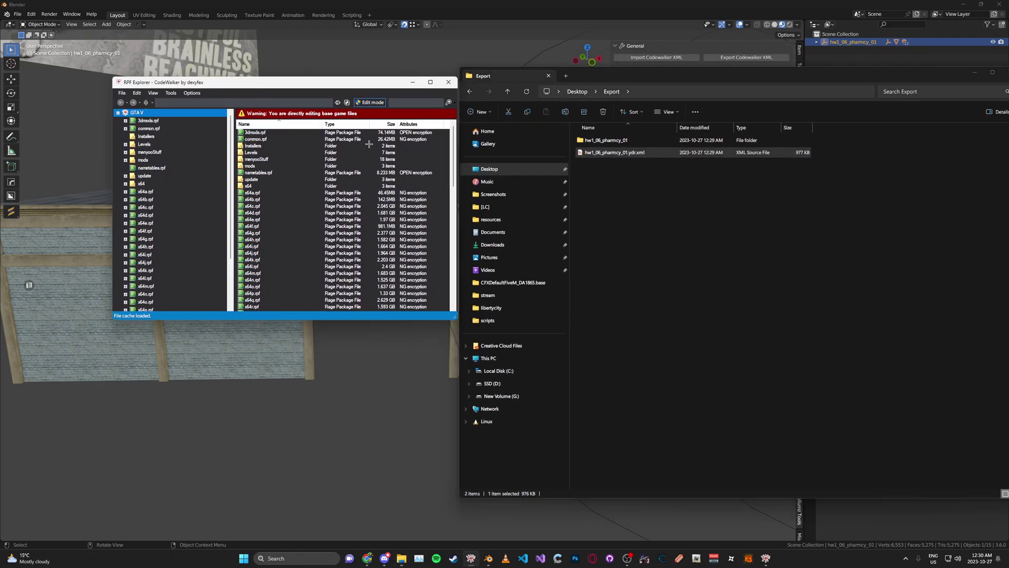
{"action": "right_click", "coordinate": [439, 159]}
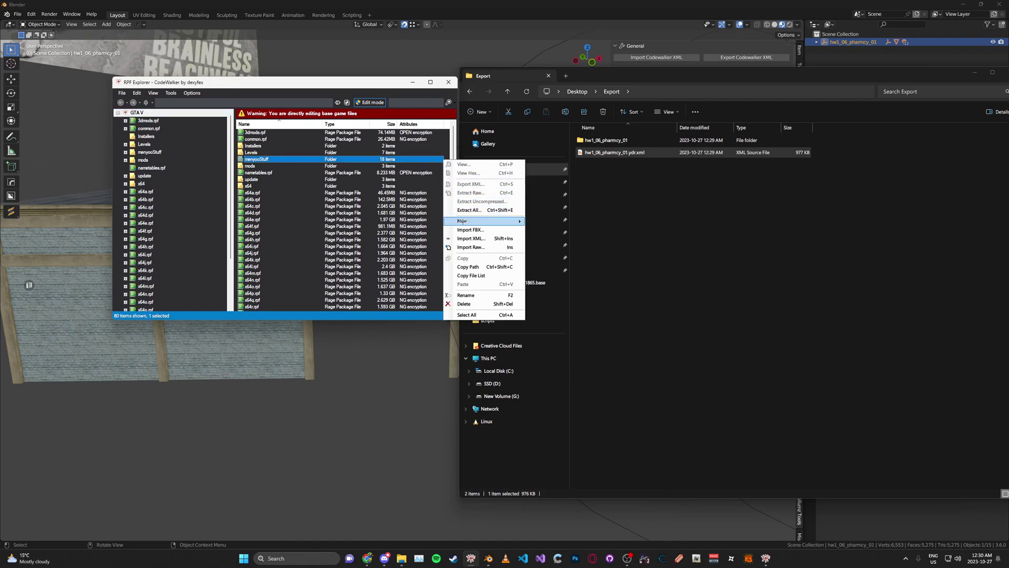
{"action": "mouse_move", "coordinate": [504, 221]}
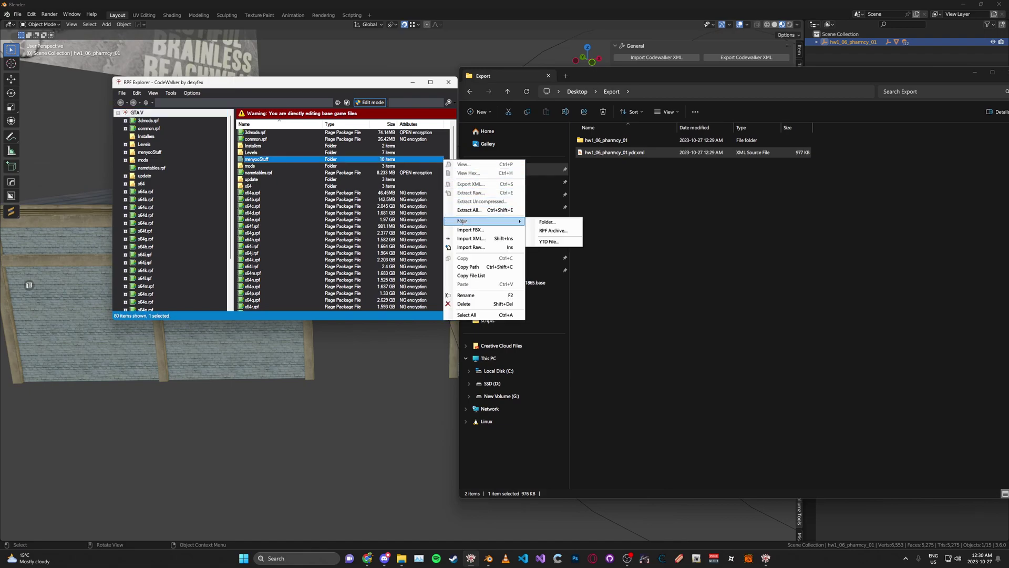
{"action": "left_click", "coordinate": [441, 192]}
Step: Create a new RPF archive named 3dmods2 in the GTA V root folder and open it
{"action": "right_click", "coordinate": [444, 188]}
{"action": "mouse_move", "coordinate": [473, 249]}
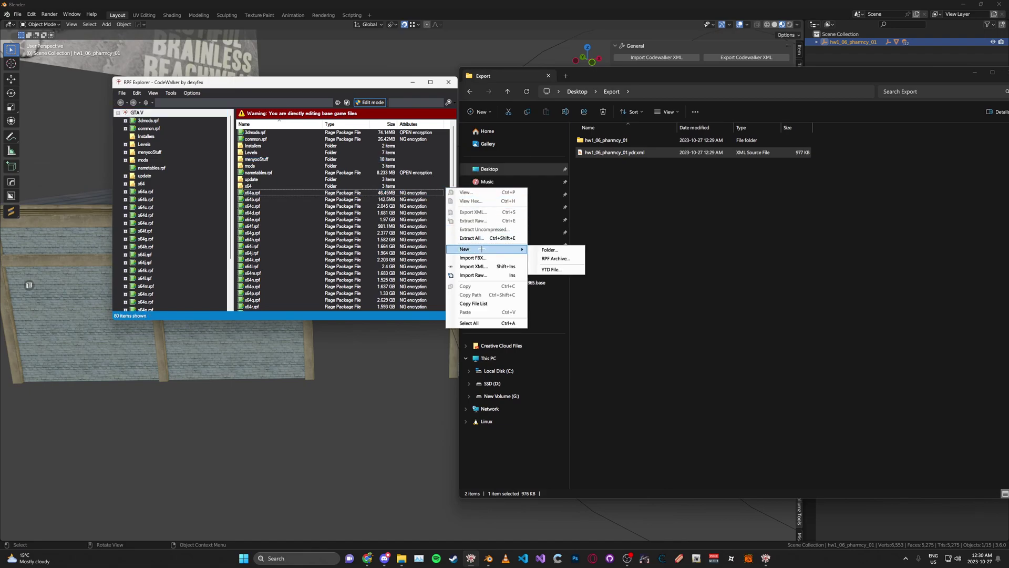
{"action": "left_click", "coordinate": [548, 257]}
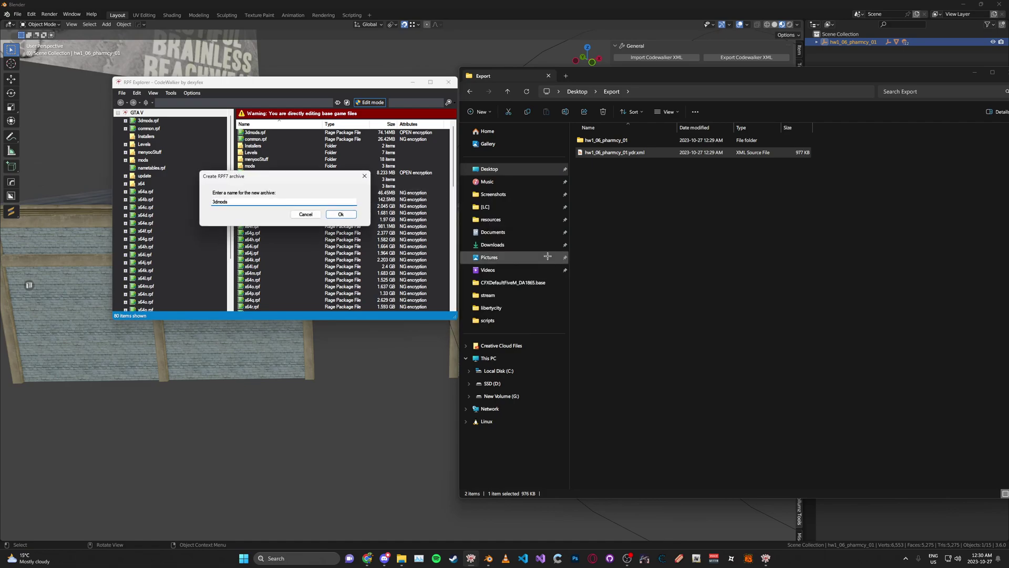
{"action": "key", "text": "Return"}
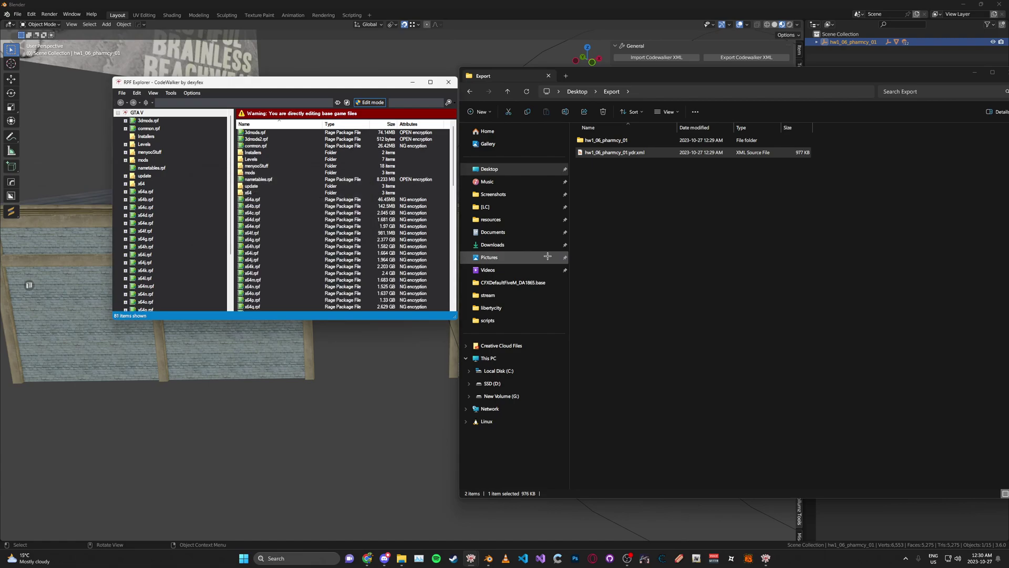
{"action": "double_click", "coordinate": [273, 139]}
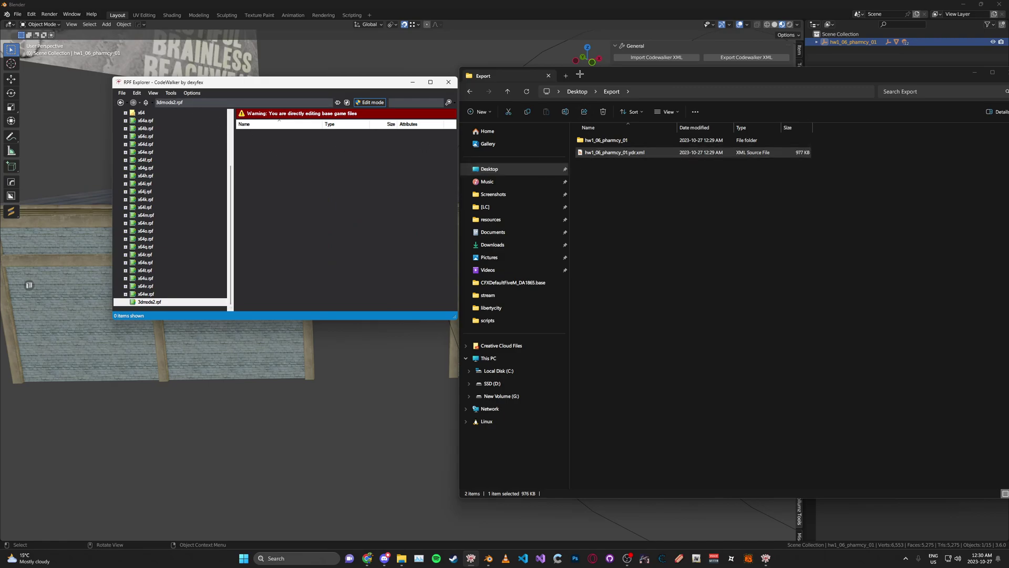
Step: Import hw1_06_pharmcy_01.ydr.xml from the Export folder into the 3dmods2 archive and view the converted building model
{"action": "left_click_drag", "start_coordinate": [389, 83], "coordinate": [384, 76]}
{"action": "left_click_drag", "start_coordinate": [612, 152], "coordinate": [390, 148]}
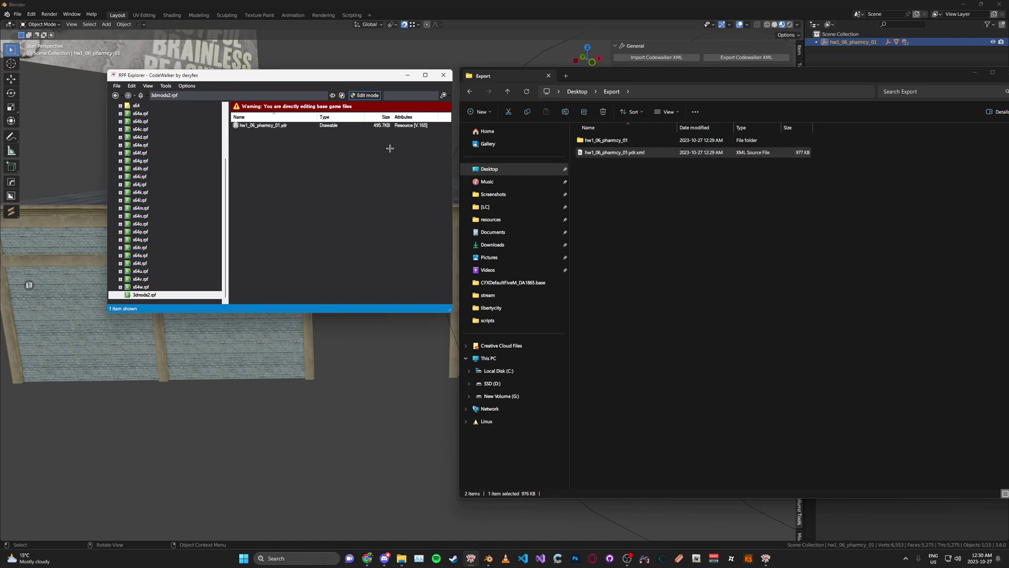
{"action": "double_click", "coordinate": [272, 125]}
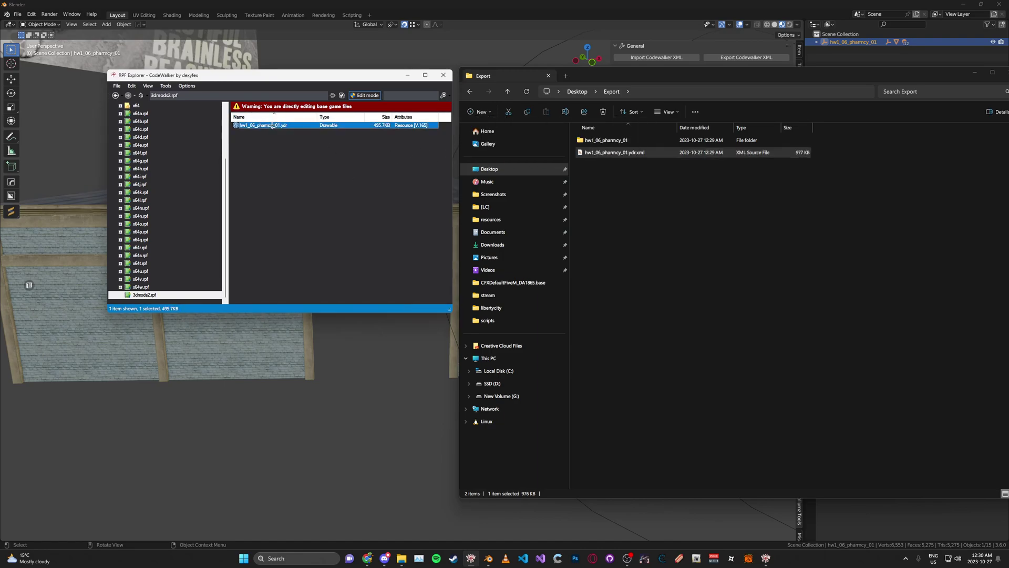
{"action": "left_click_drag", "start_coordinate": [341, 212], "coordinate": [190, 212]}
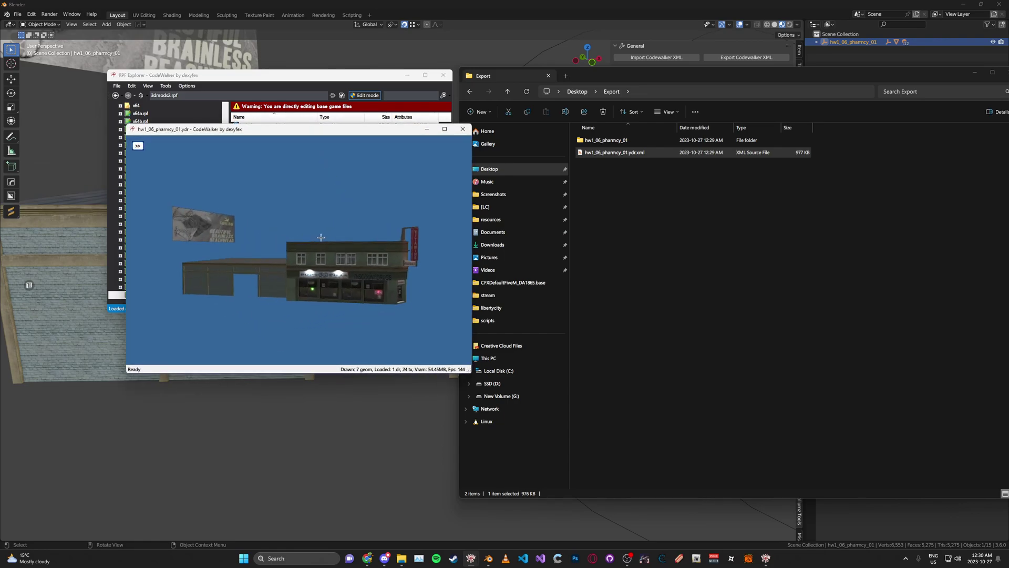